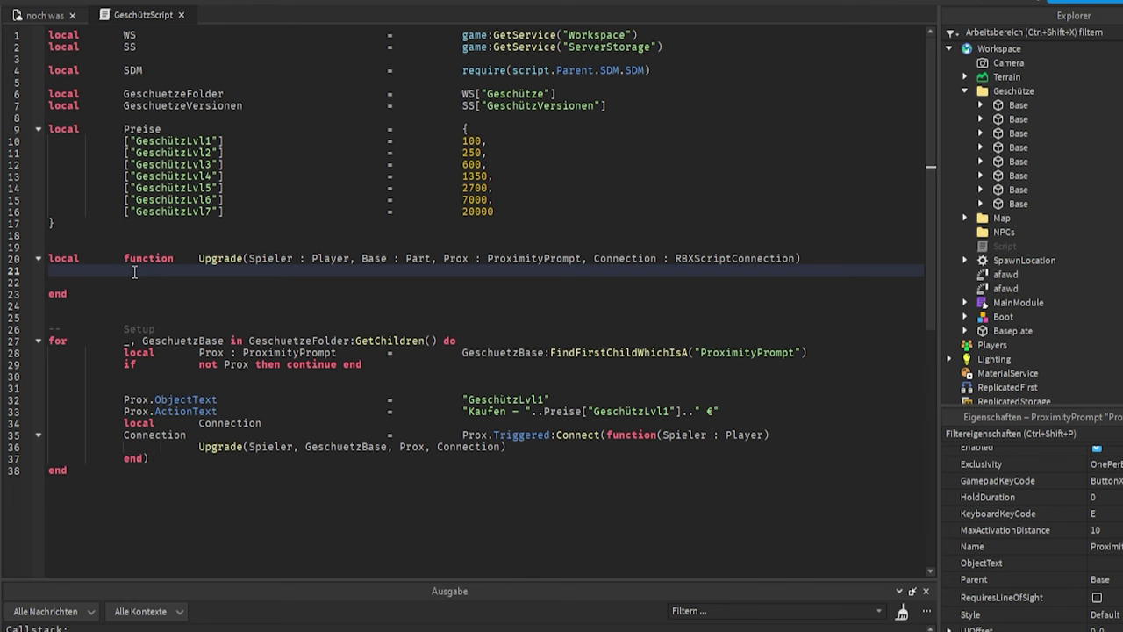
- In the Upgrade function, declare local NextLevel as Base:GetAttribute("NextLevel") or "GeschützLvl1"
text(local		NextLevel				=		Base:GetAttribute("NextLevel") or "GeschützLvl1")
key(Tab)
double_click(216, 271)
double_click(475, 270)
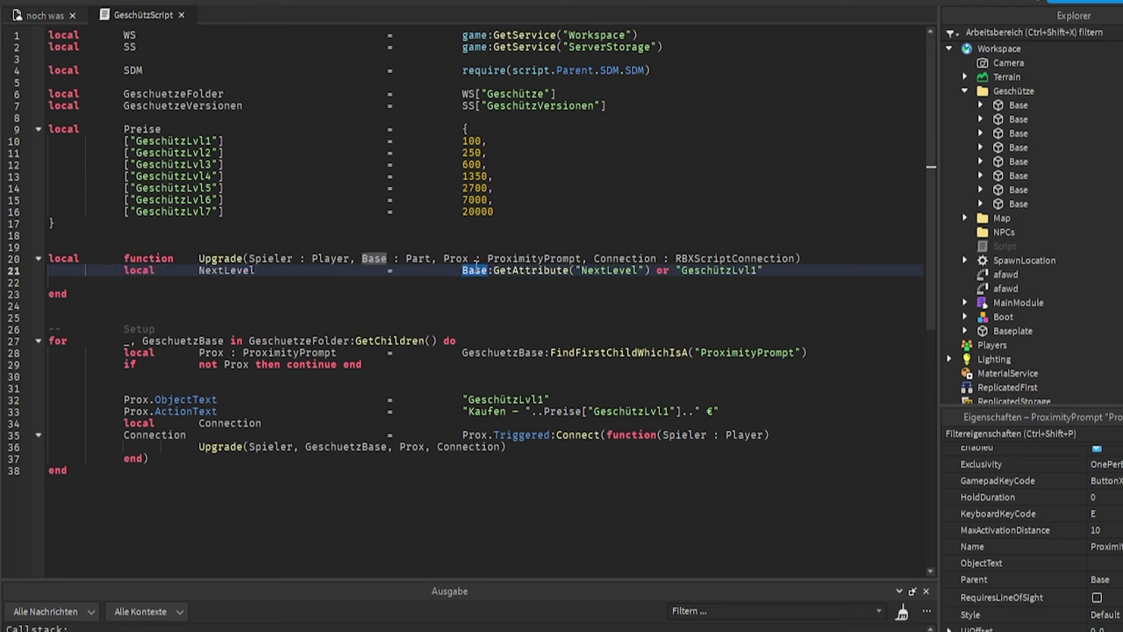
double_click(525, 270)
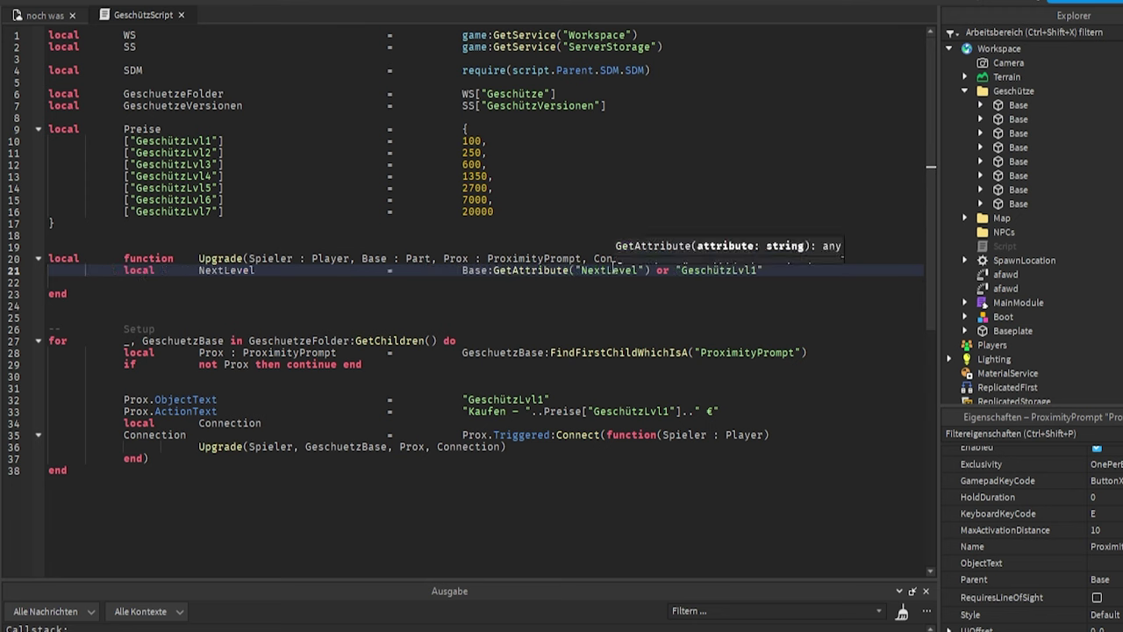
double_click(608, 271)
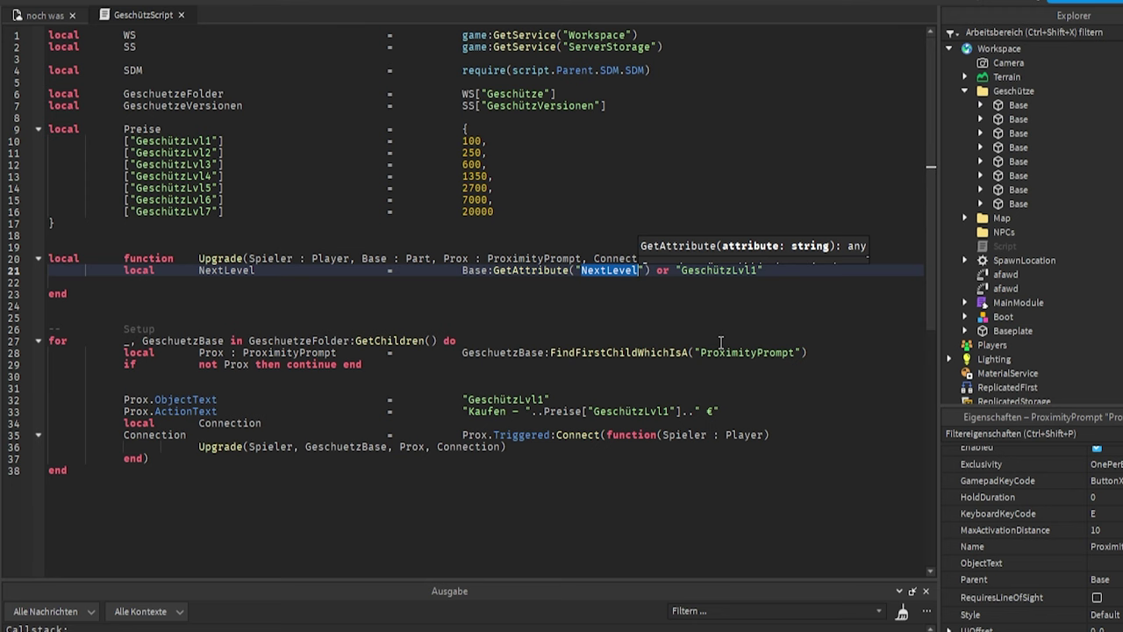
- Add a "Daten Laden" section setting local Daten to SDM.find("Spieler", "Spieler_" .. Spieler.UserId) and returning if not Daten
click(760, 270)
text(-- Daten Laden local Daten = SDM.find("Spieler", "Spieler_" .. Spieler.UserId) if not Daten then return end)
click(471, 305)
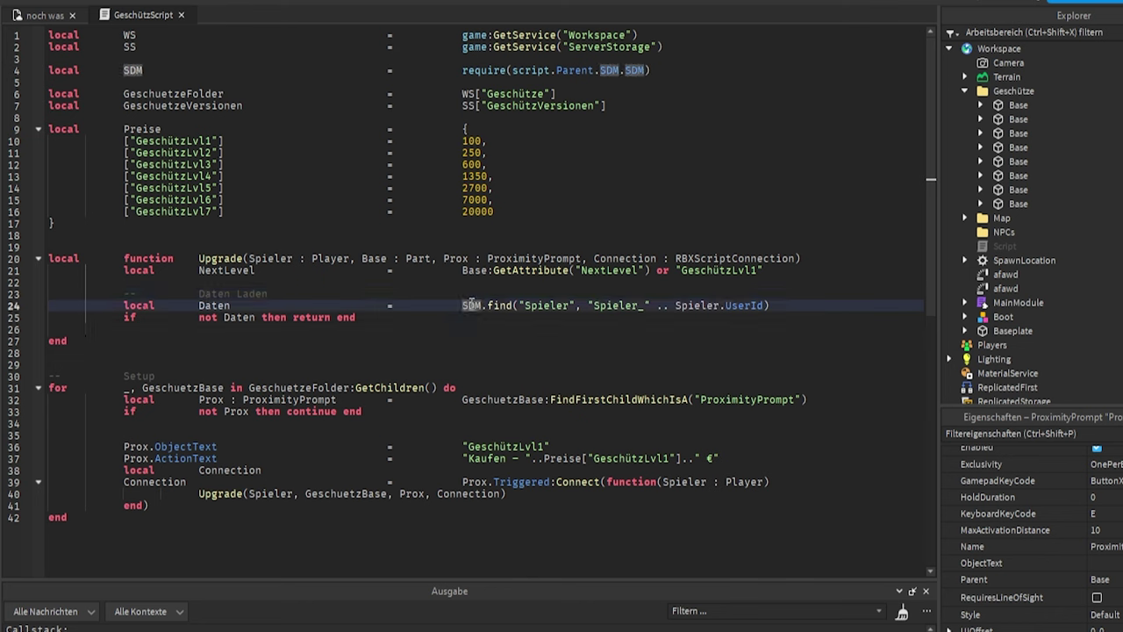
double_click(546, 304)
click(621, 303)
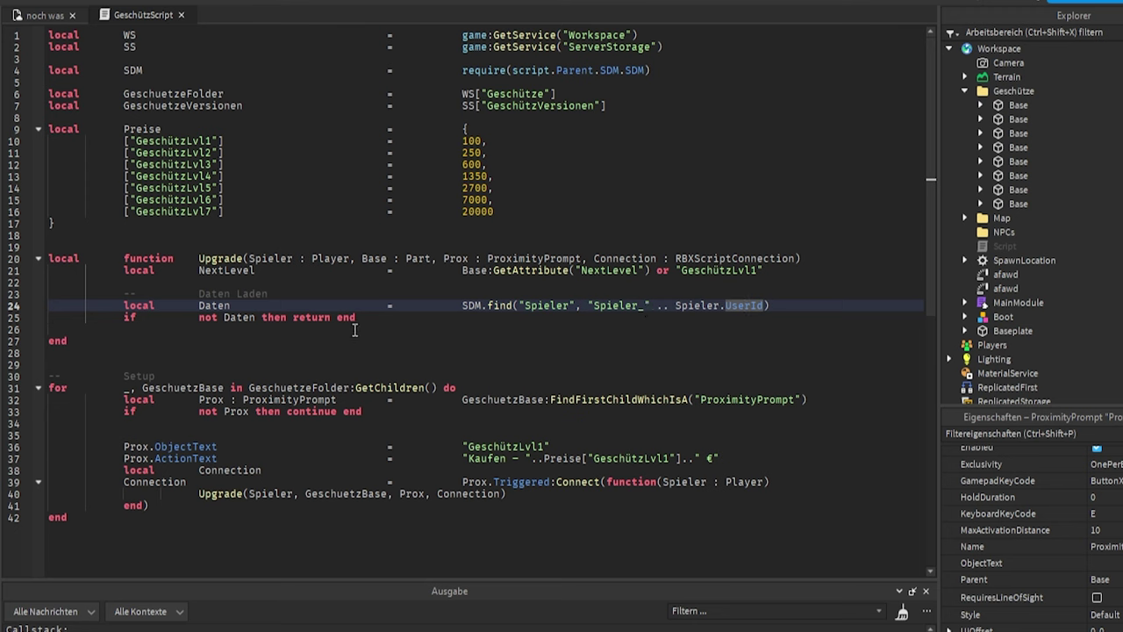
- Below the data loading, add a check that returns if Daten.Value.Statistiken.Coins < Preise[NextLevel]
click(383, 319)
key(Return)
key(Return)
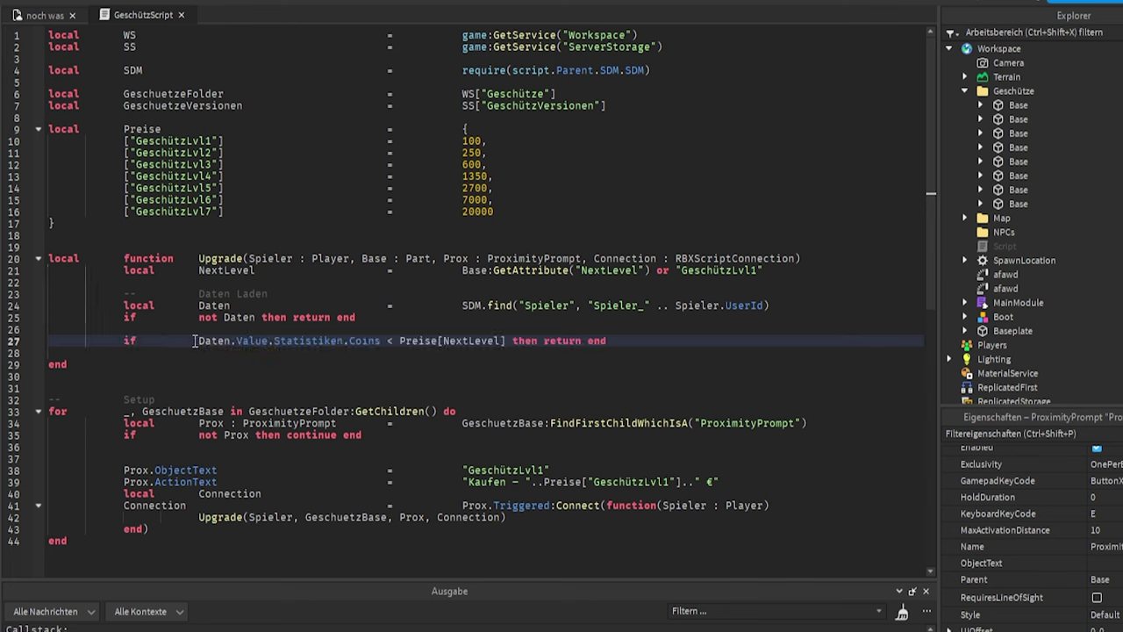
drag(381, 342, 200, 341)
click(207, 342)
click(251, 343)
click(302, 345)
click(358, 341)
click(417, 341)
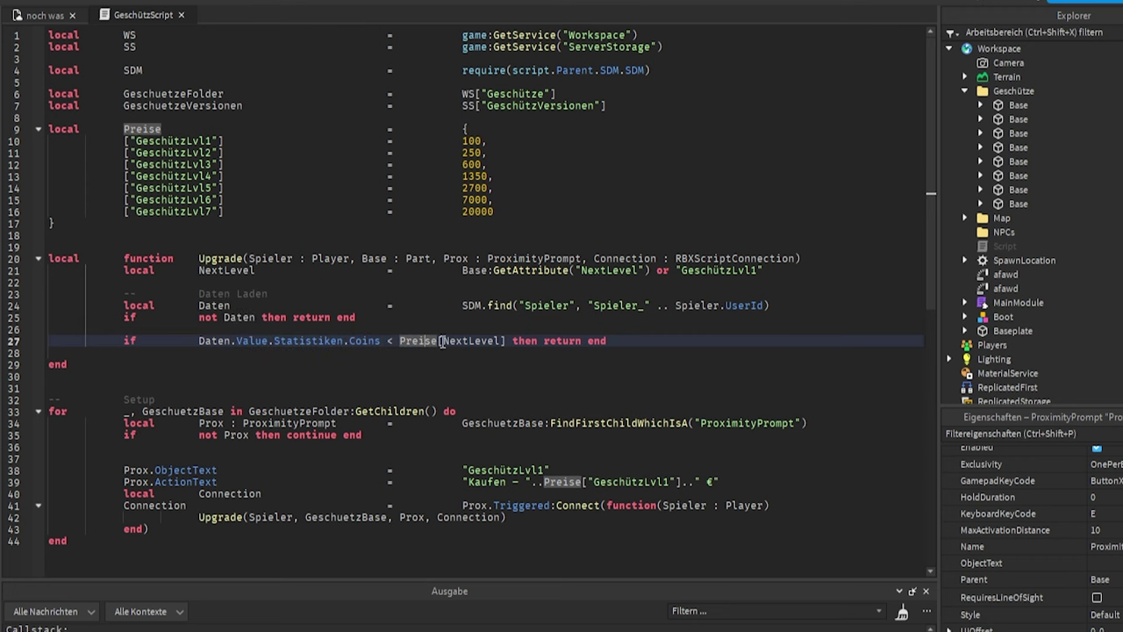
double_click(473, 340)
- Add a "Kaufen" section subtracting Preise[NextLevel] from Daten.Value.Statistiken.Coins and, if Daten.Leaderstats exists, setting Daten.Leaderstats.Coins.Value to Daten.Value.Statistiken.Coins
click(635, 339)
key(Return)
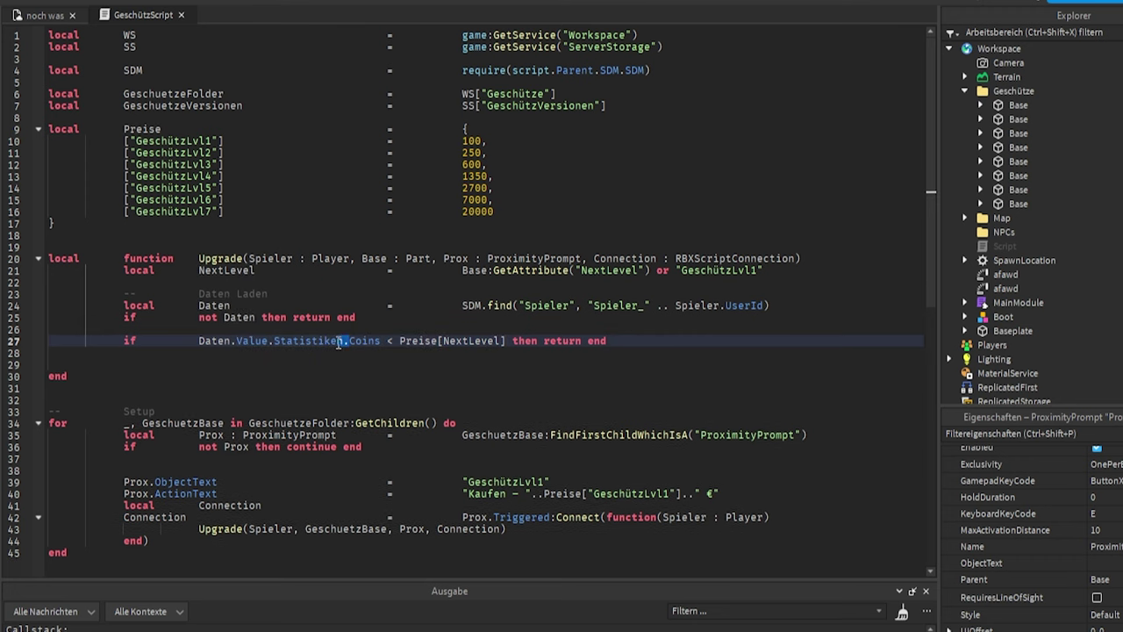
drag(349, 342, 200, 344)
click(379, 340)
click(276, 366)
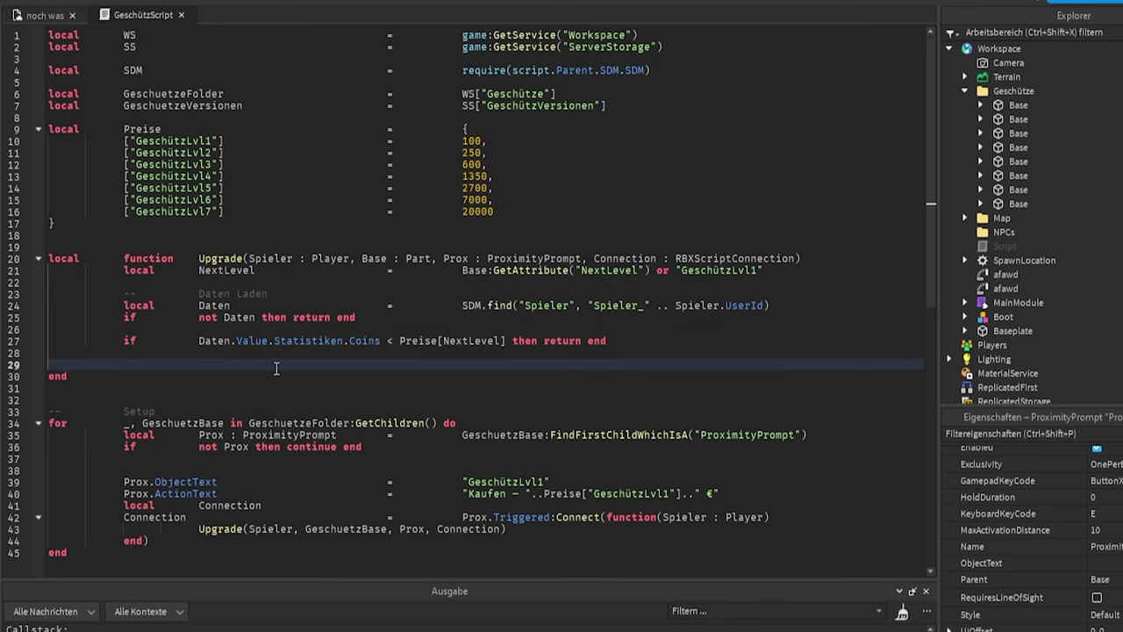
text(-- Kaufen Daten.Value.Statistiken.Coins -= Preise[NextLevel] if Daten.Leaderstats then Daten.Leaderstats.Coins.Value = Daten.Value.Statistiken.Coins end)
- Examine how the "Kaufen" section deducts the price from the coins and updates the Leaderstats value
click(216, 379)
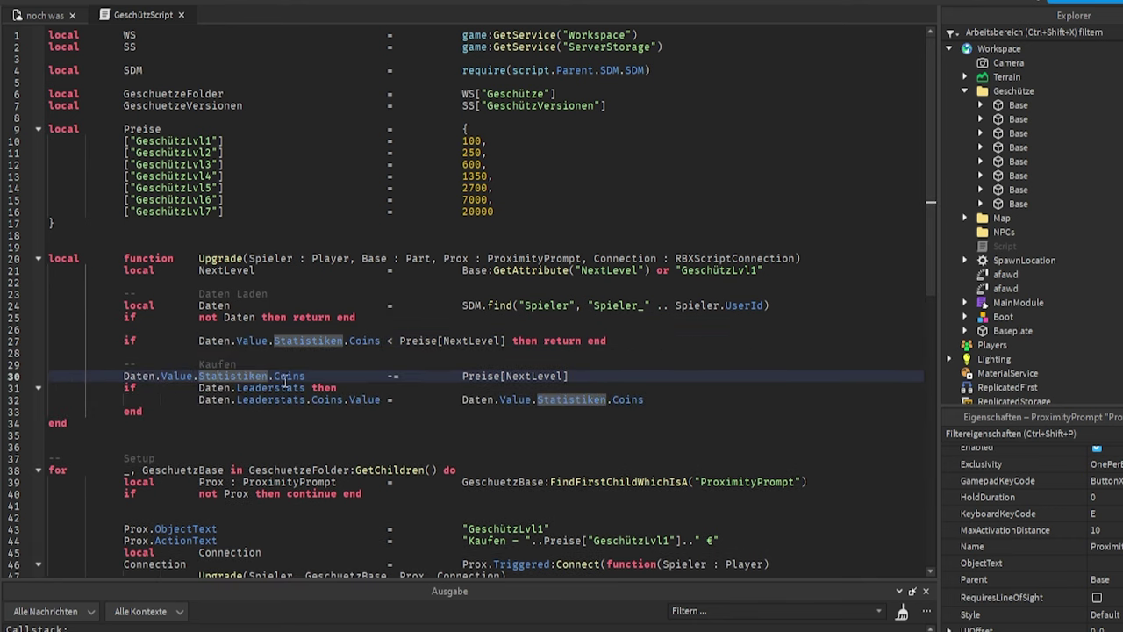
click(290, 380)
click(393, 376)
click(480, 376)
click(534, 377)
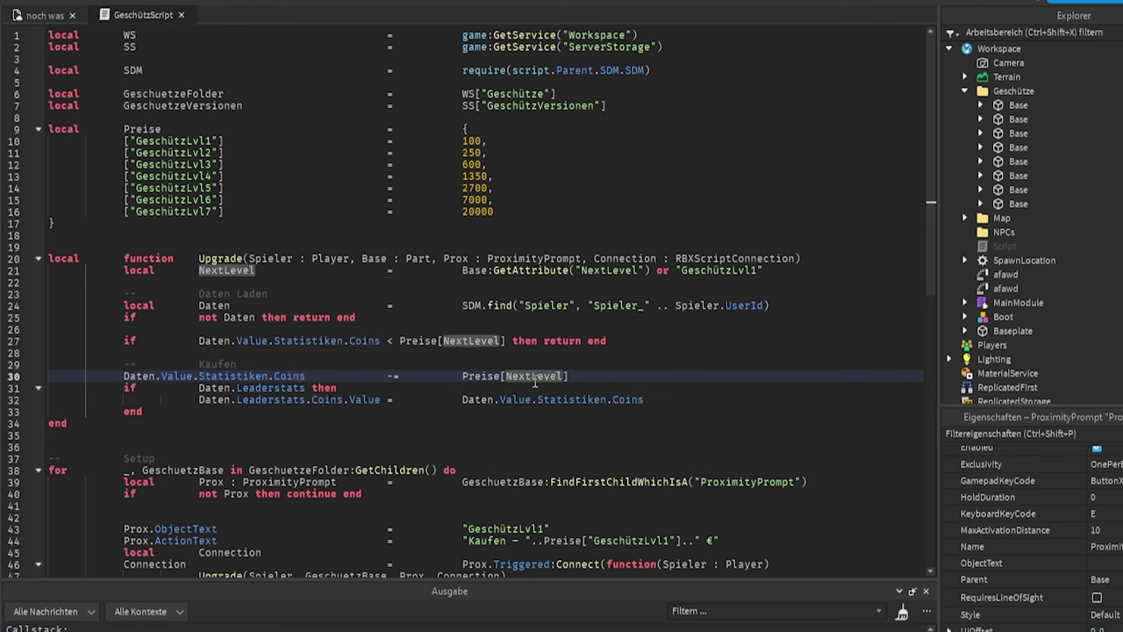
drag(198, 401, 293, 403)
click(290, 402)
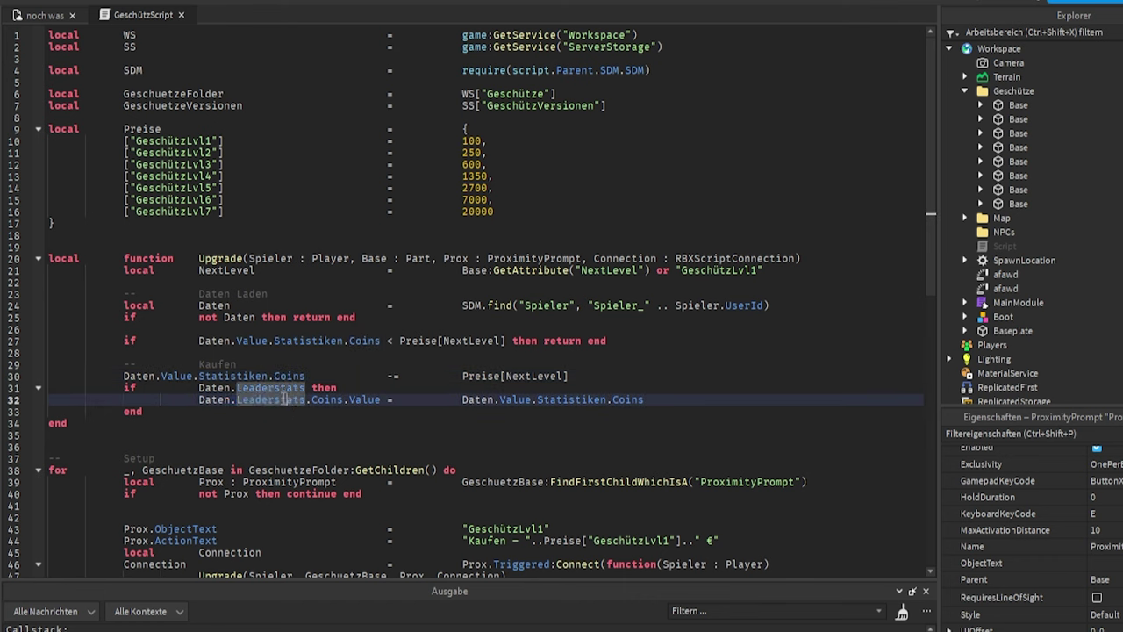
drag(198, 399, 689, 398)
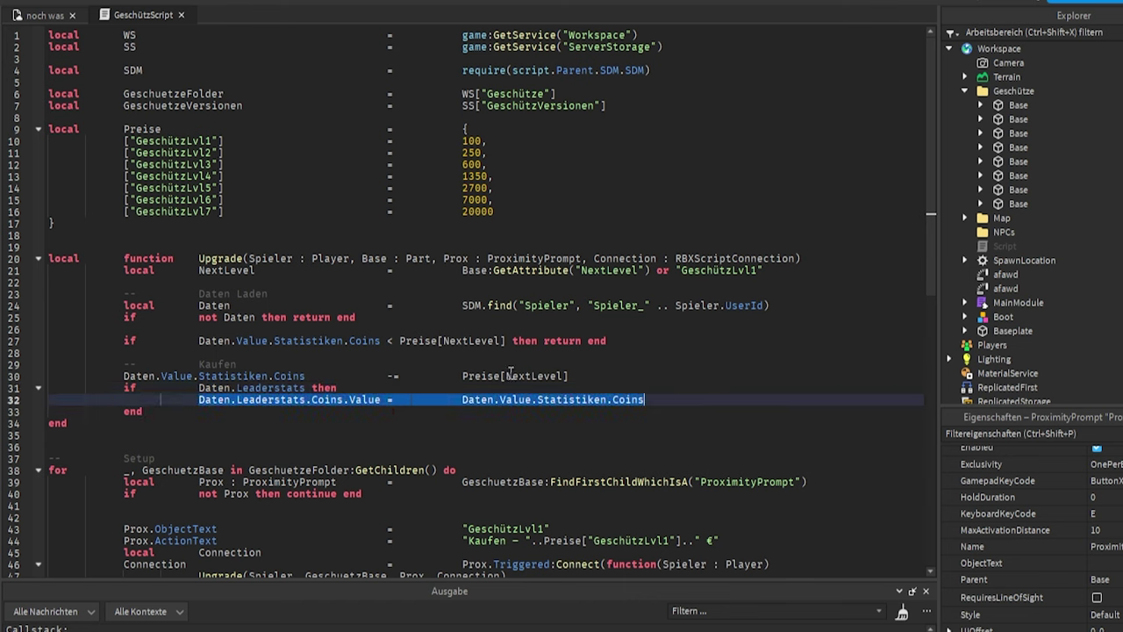
drag(386, 375, 461, 375)
click(570, 376)
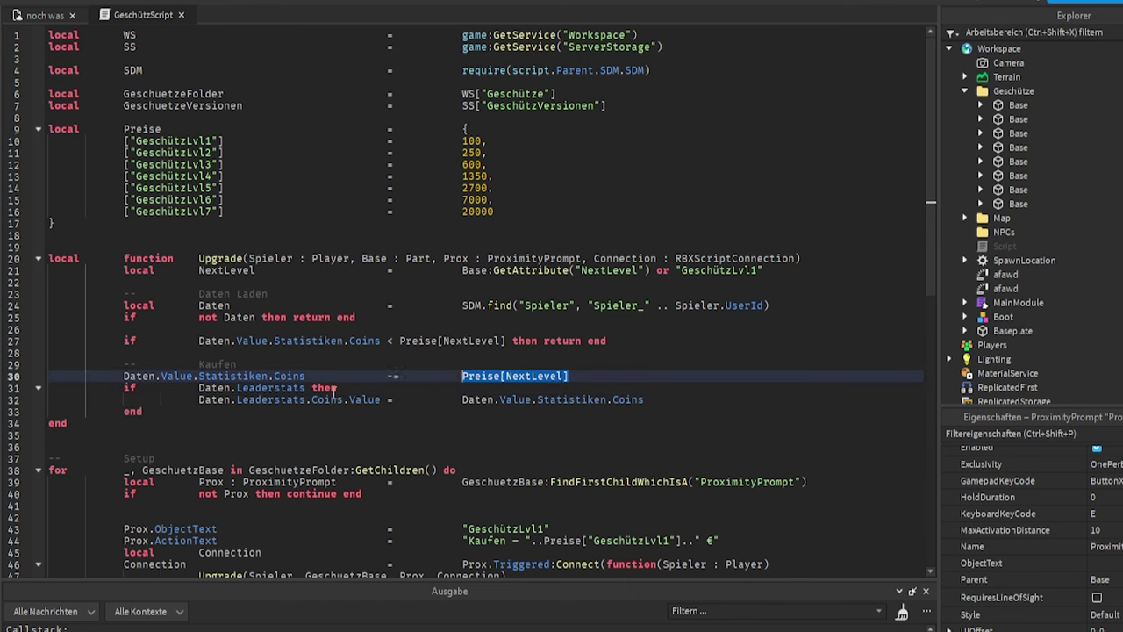
- Add a "Vorhandenes Geschütz entfernen" section setting local Alt to Base:FindFirstChildWhichIsA("Model") and destroying Alt if it exists
click(176, 411)
key(Return)
key(Return)
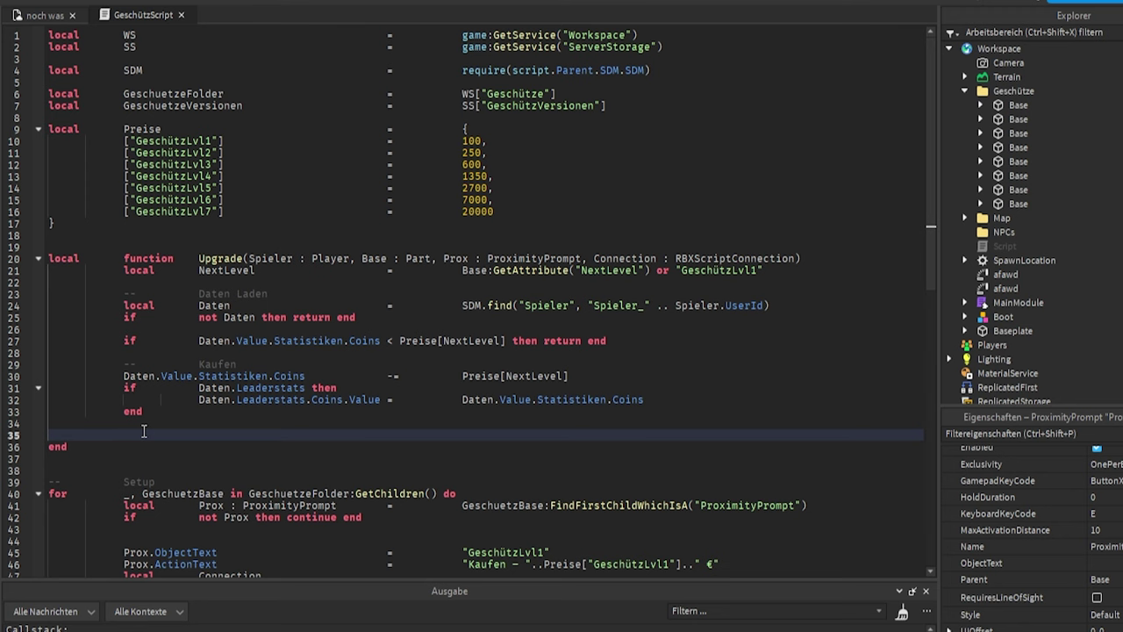
text(--	Vorhandenes Geschütz entfernen local	Alt	=	Base:FindFirstChildWhichIsA("Model") if	Alt then Alt:Destroy() end)
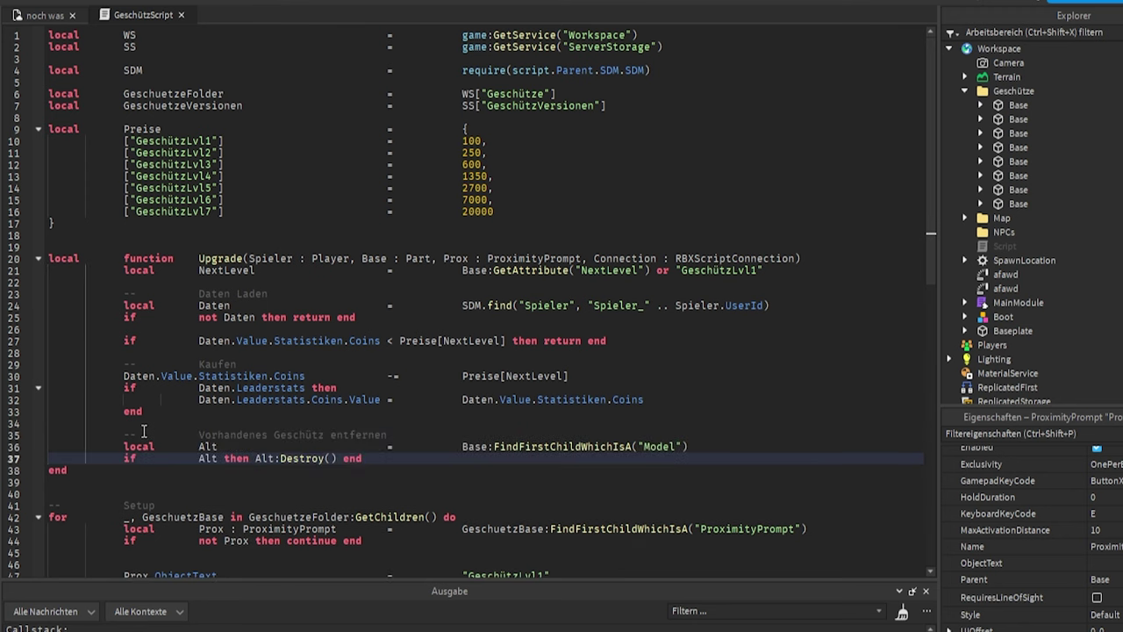
double_click(615, 446)
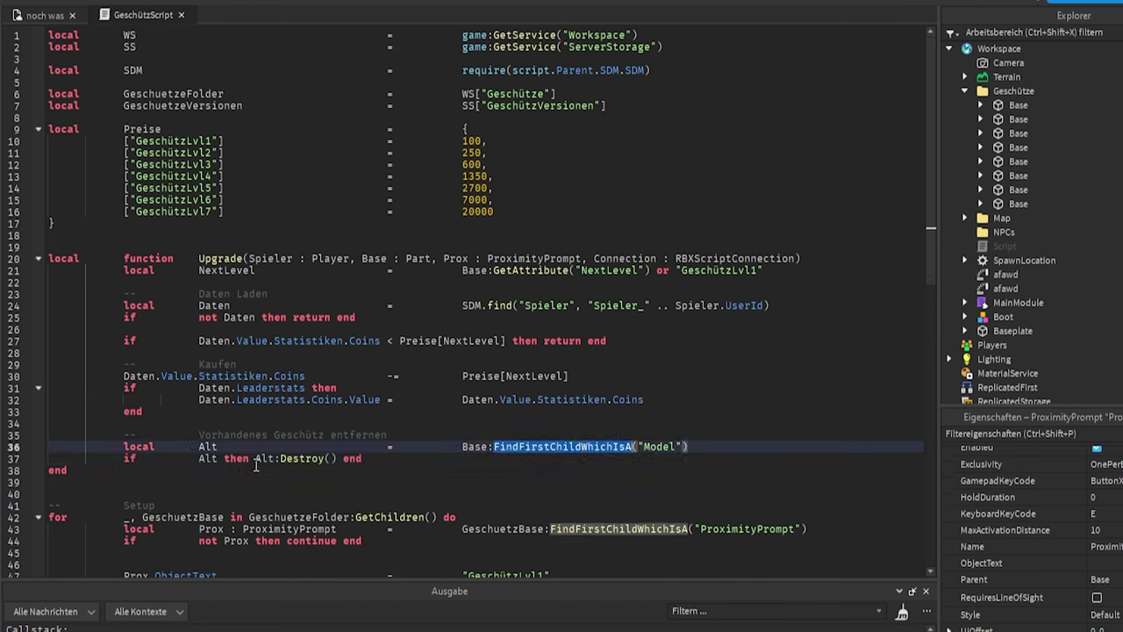
drag(362, 458, 248, 457)
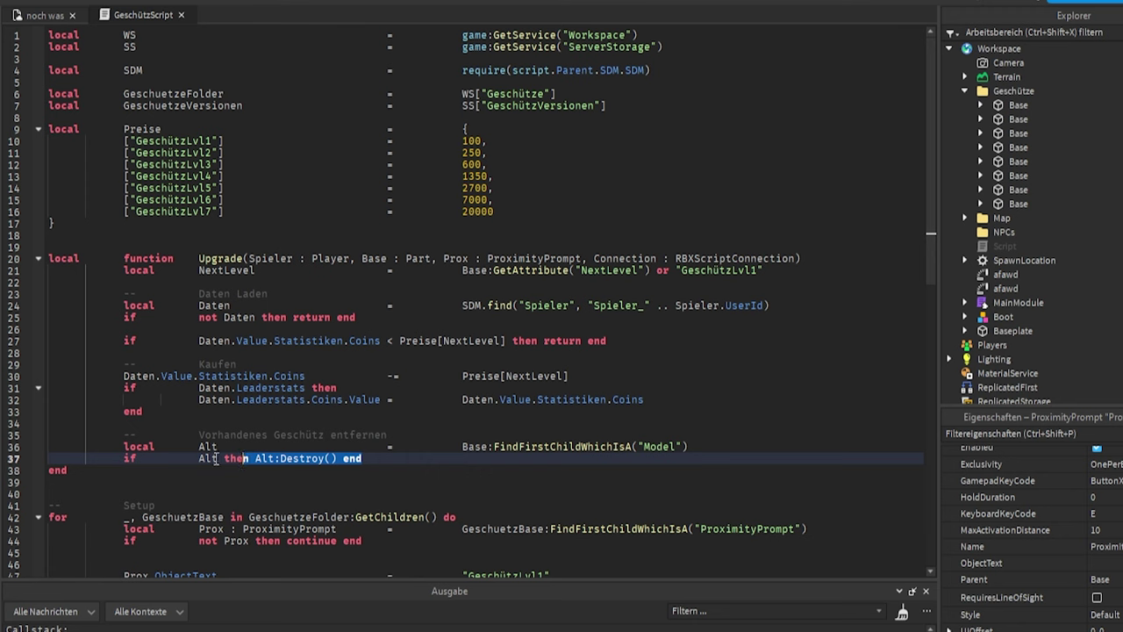
- Add an "Upgraden" section declaring local Geschuetz as GeschuetzeVersionen[NextLevel]:Clone()
click(365, 458)
key(Return)
key(Return)
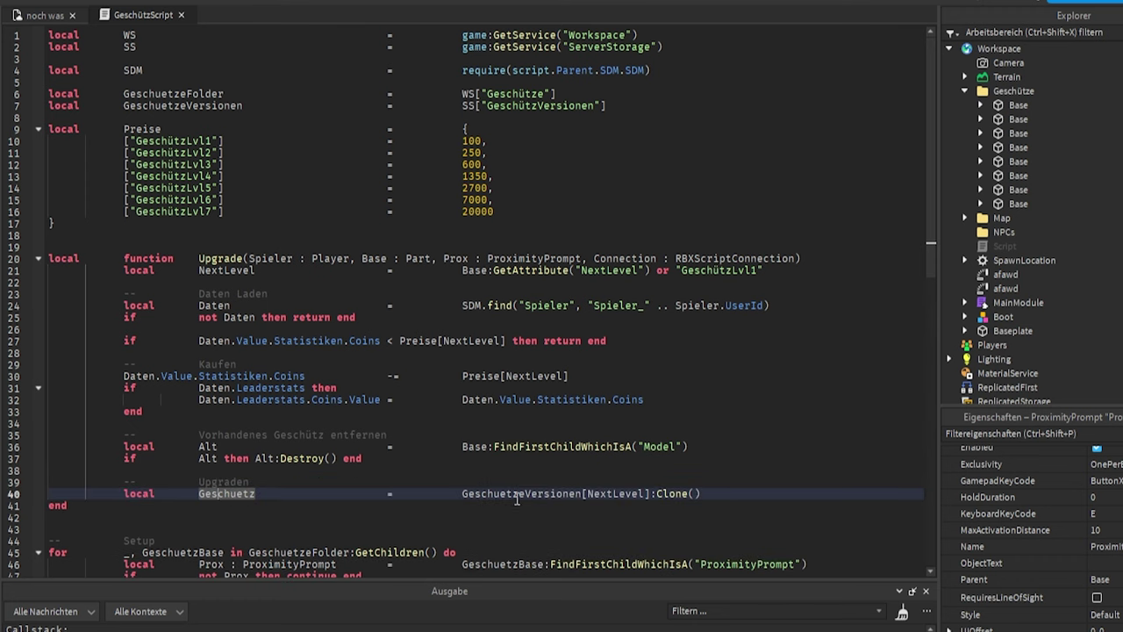
click(517, 494)
double_click(614, 494)
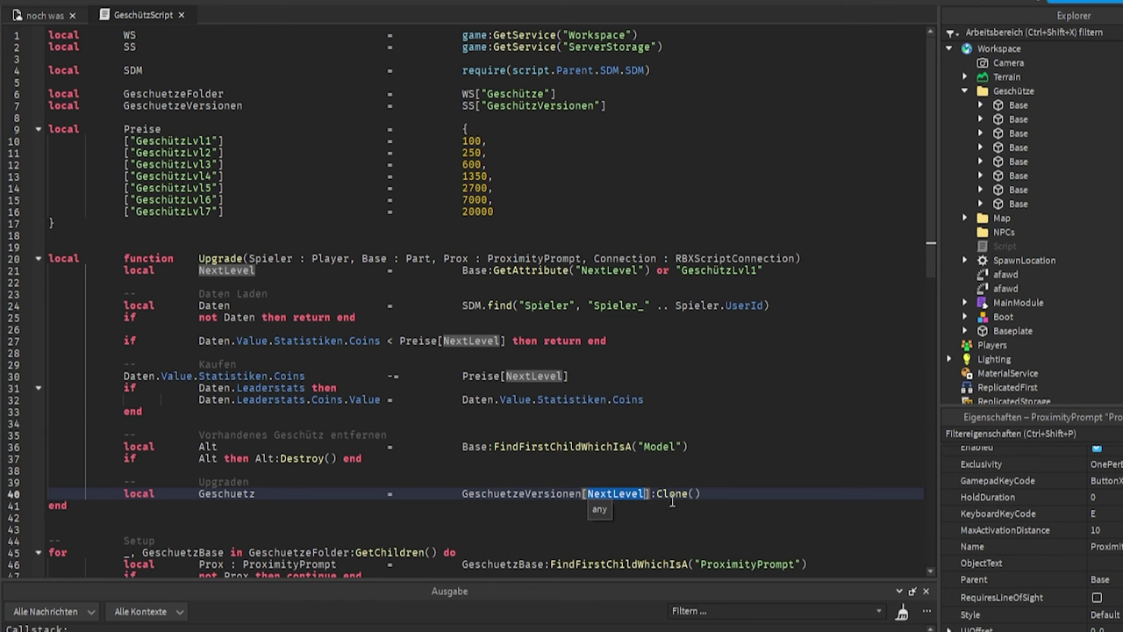
click(722, 497)
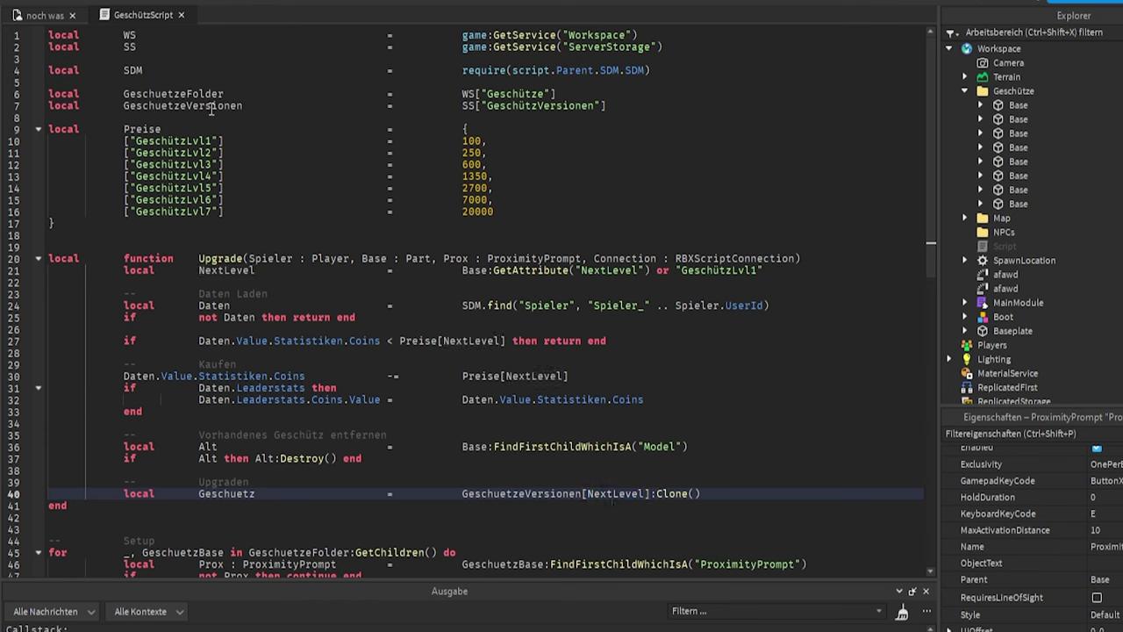
double_click(608, 494)
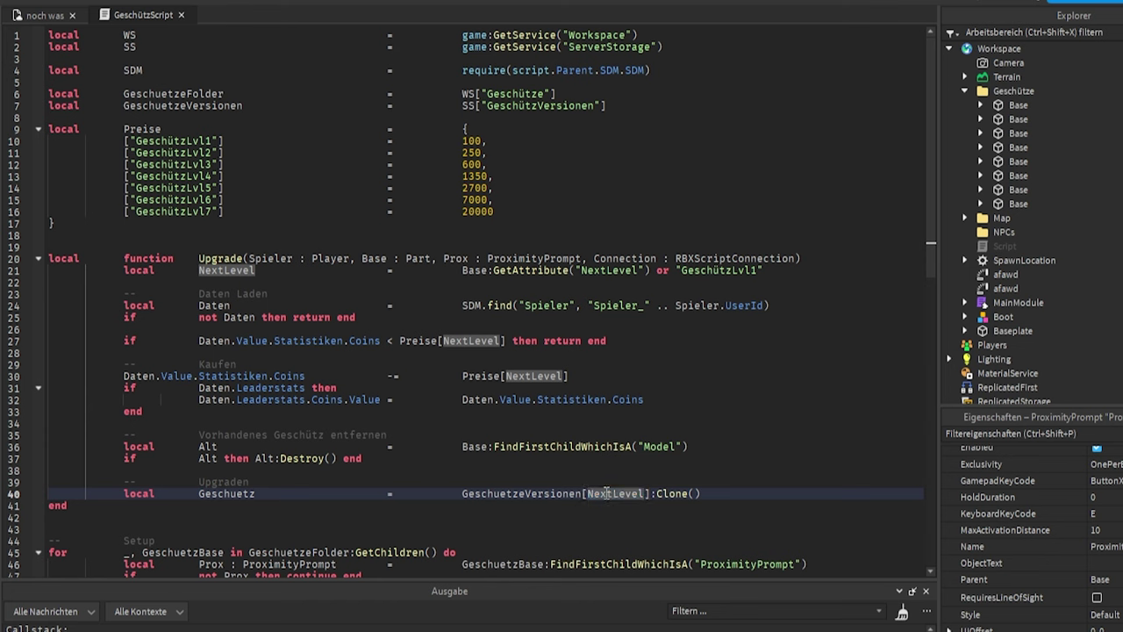
double_click(671, 494)
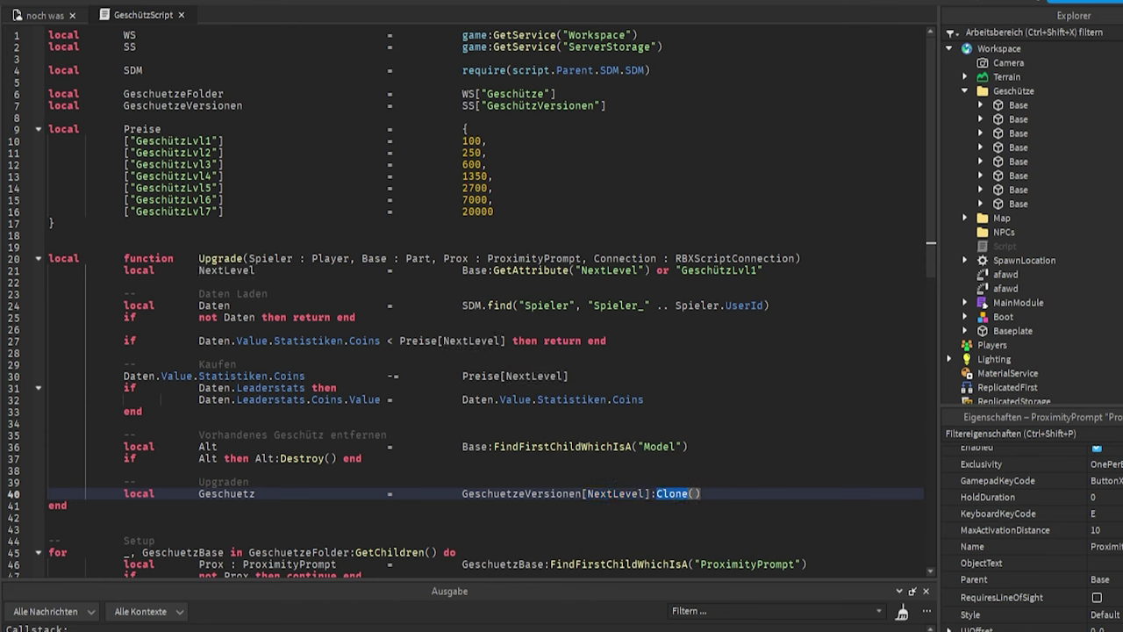
- Below the clone line, move the new turret onto its base with Geschuetz:PivotTo(Base.CFrame)
click(729, 495)
key(Return)
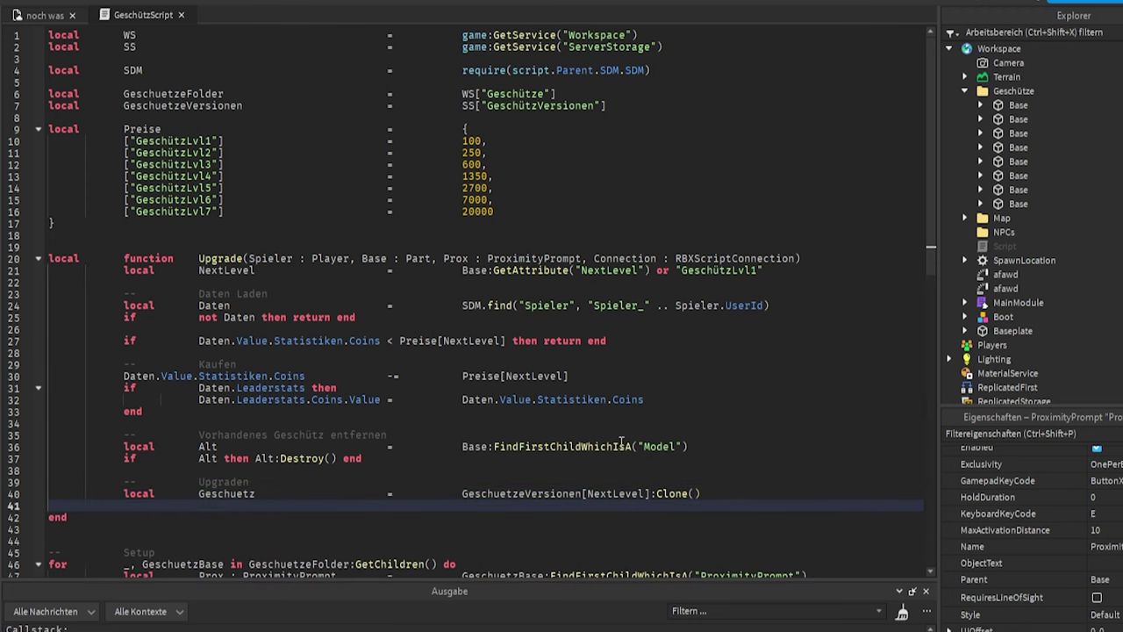
text(Geschuetz:PivotTo(Base.CFrame))
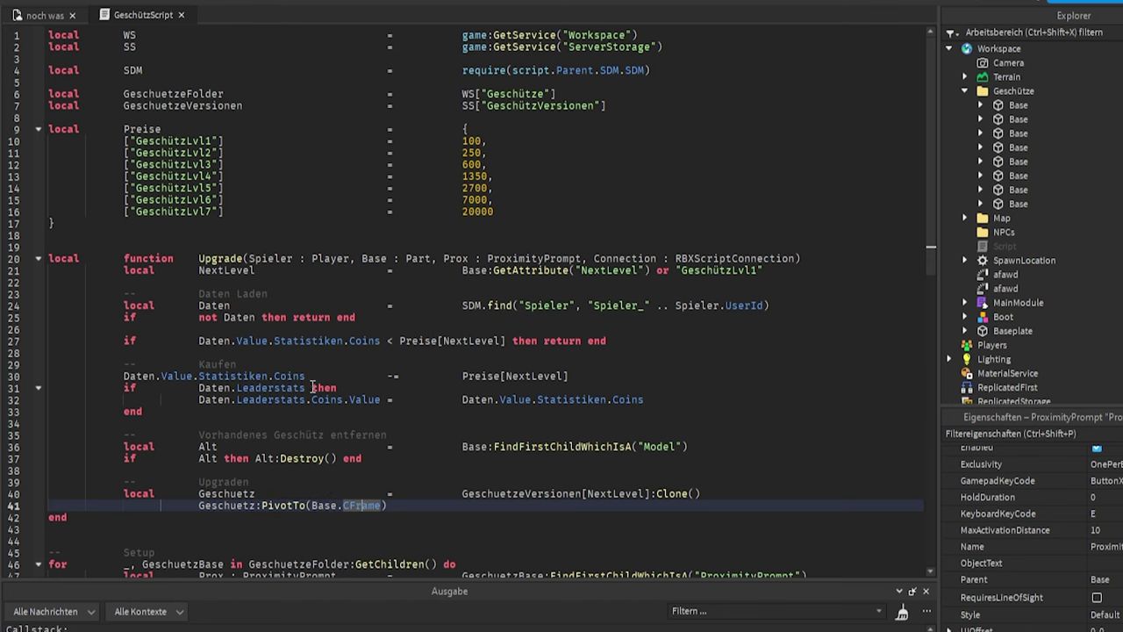
- Inspect the GeschützLvl1 model in the 3D scene, including its child objects and its PrimaryPart property
click(42, 15)
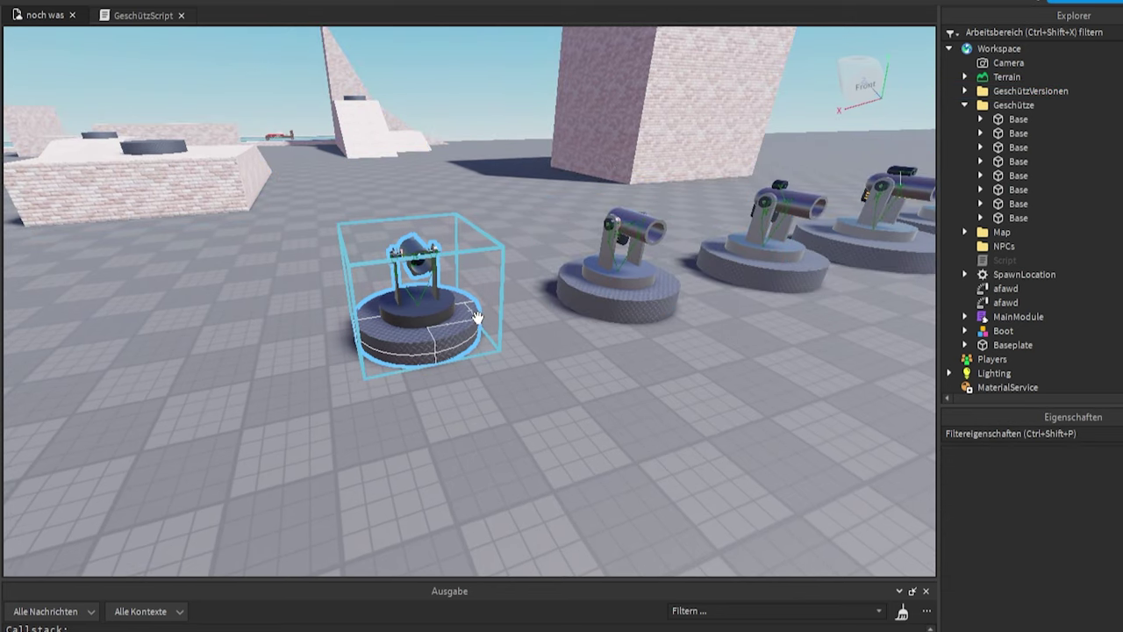
click(474, 322)
key(w)
right_drag(681, 291, 663, 301)
click(749, 390)
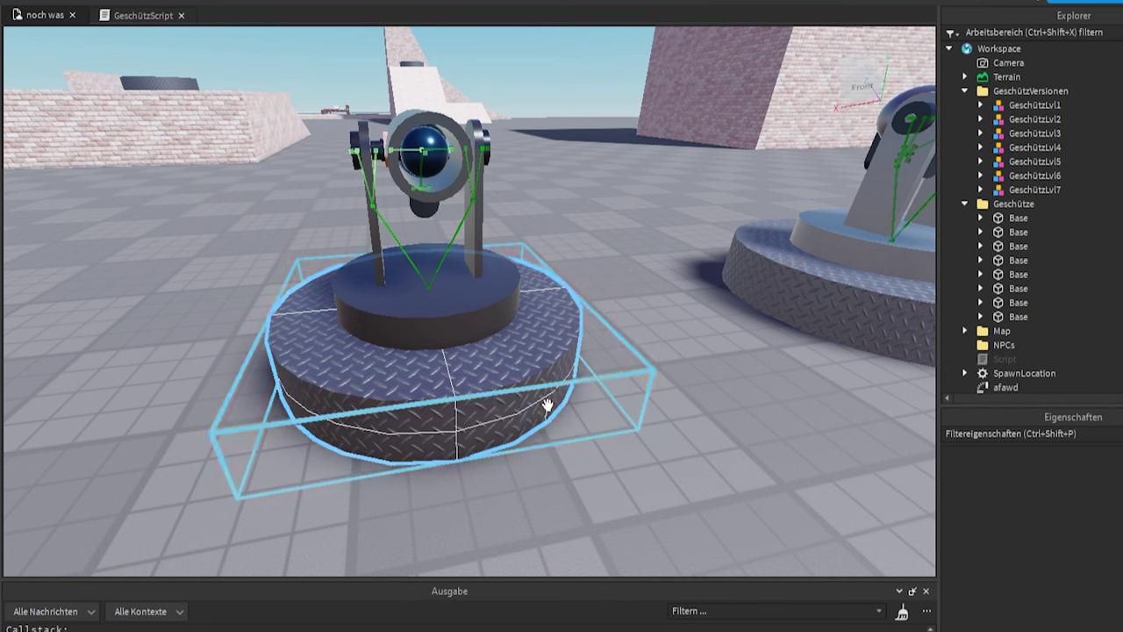
click(510, 349)
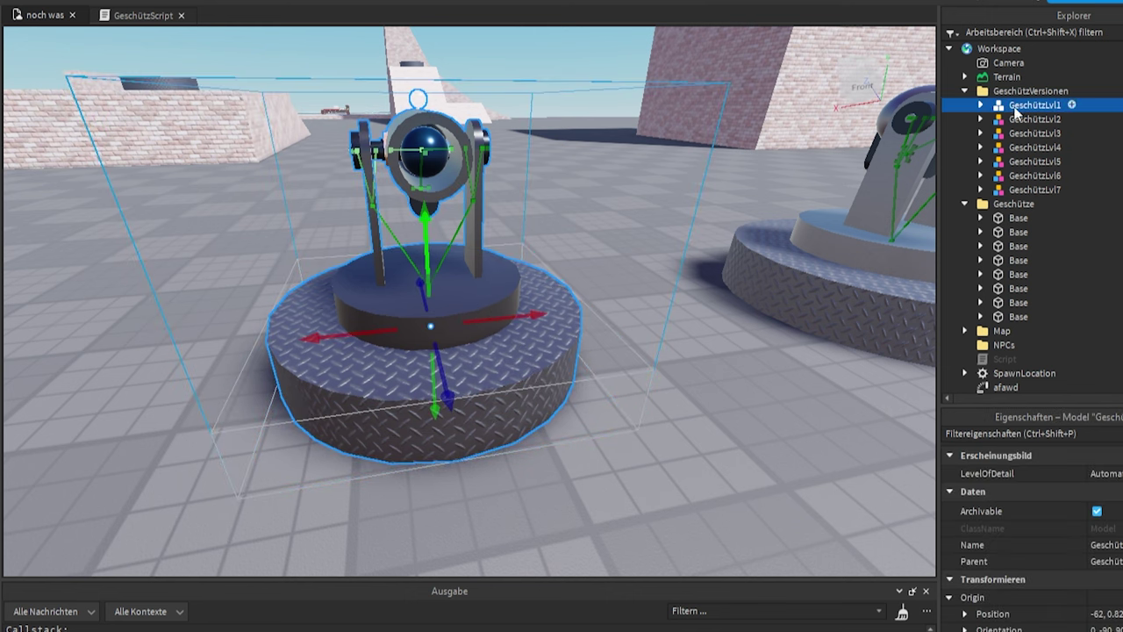
click(980, 104)
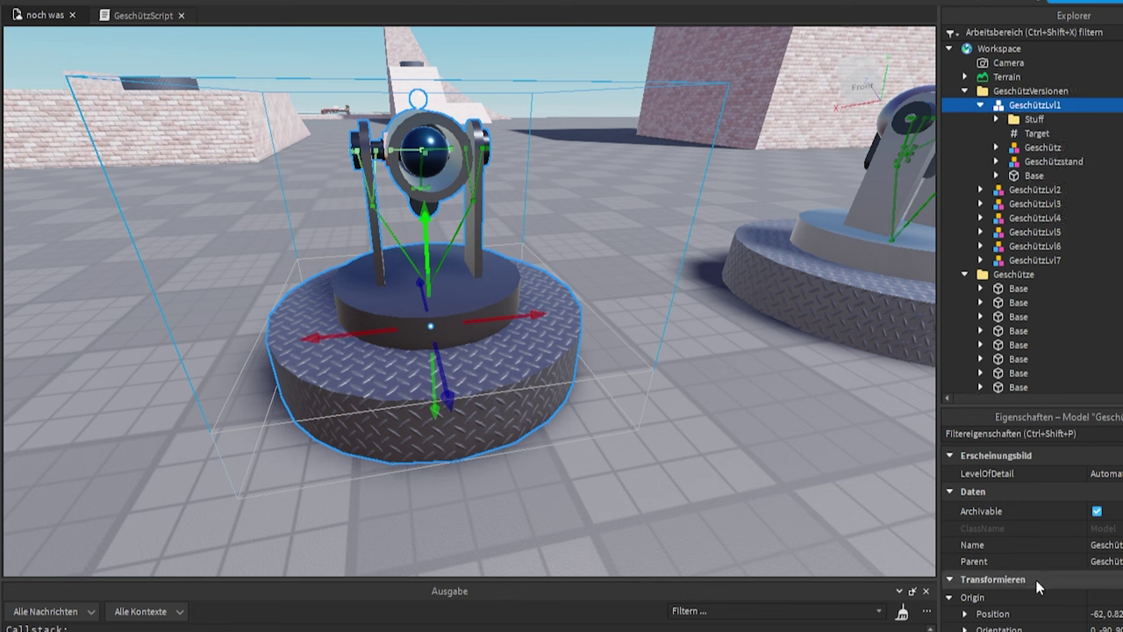
scroll(1038, 582, down, 2)
click(1100, 618)
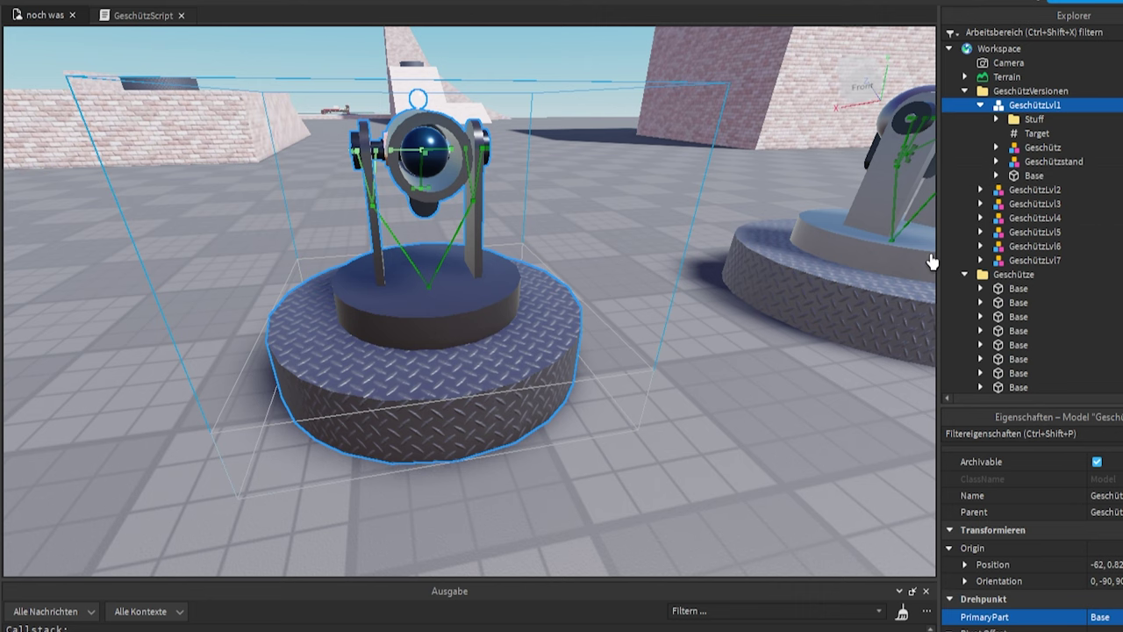
- Examine the empty base on the brick platform in comparison with the base of the GeschützLvl1 turret
right_drag(642, 247, 637, 247)
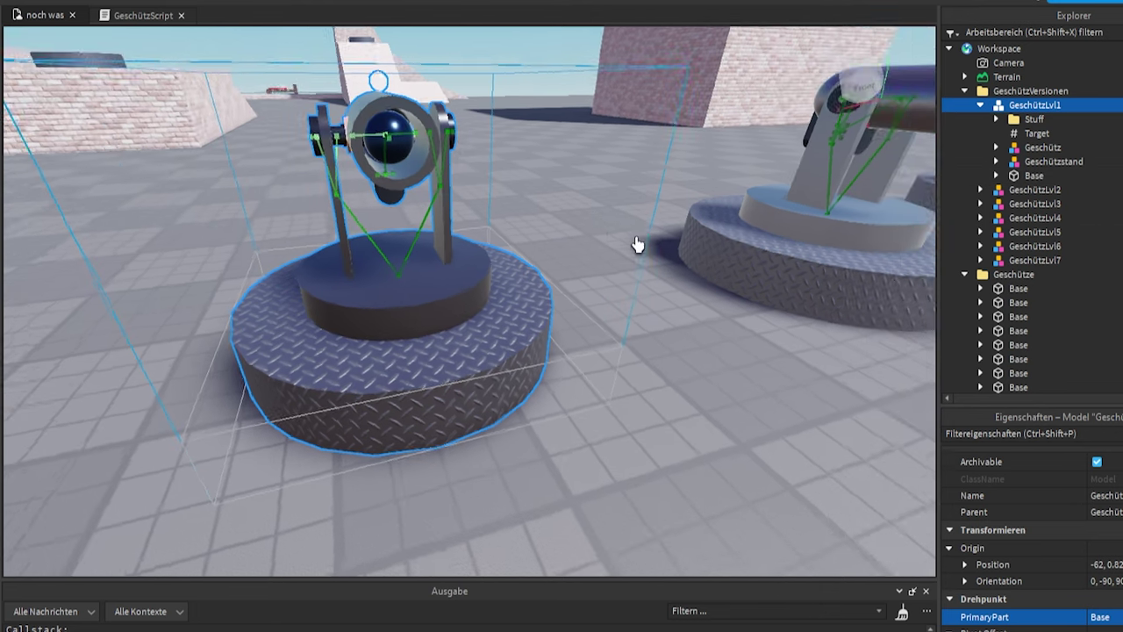
scroll(638, 246, down, 5)
scroll(637, 245, up, 1)
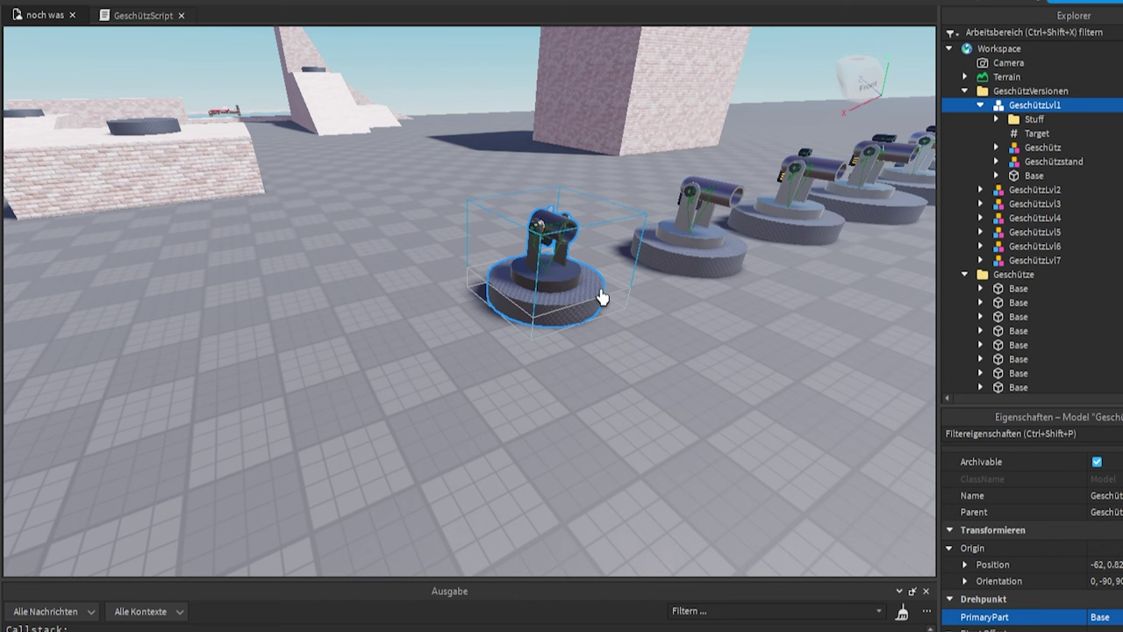
key(w)
right_drag(566, 256, 565, 255)
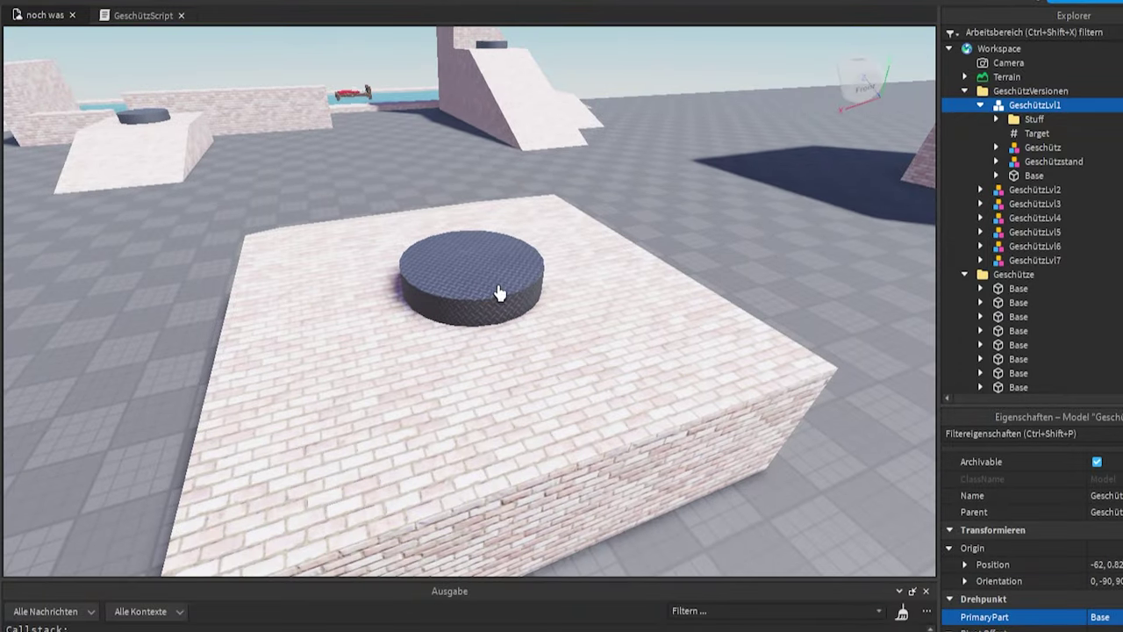
right_drag(486, 271, 501, 295)
key(w)
key(s)
key(w)
key(s)
scroll(669, 237, down, 6)
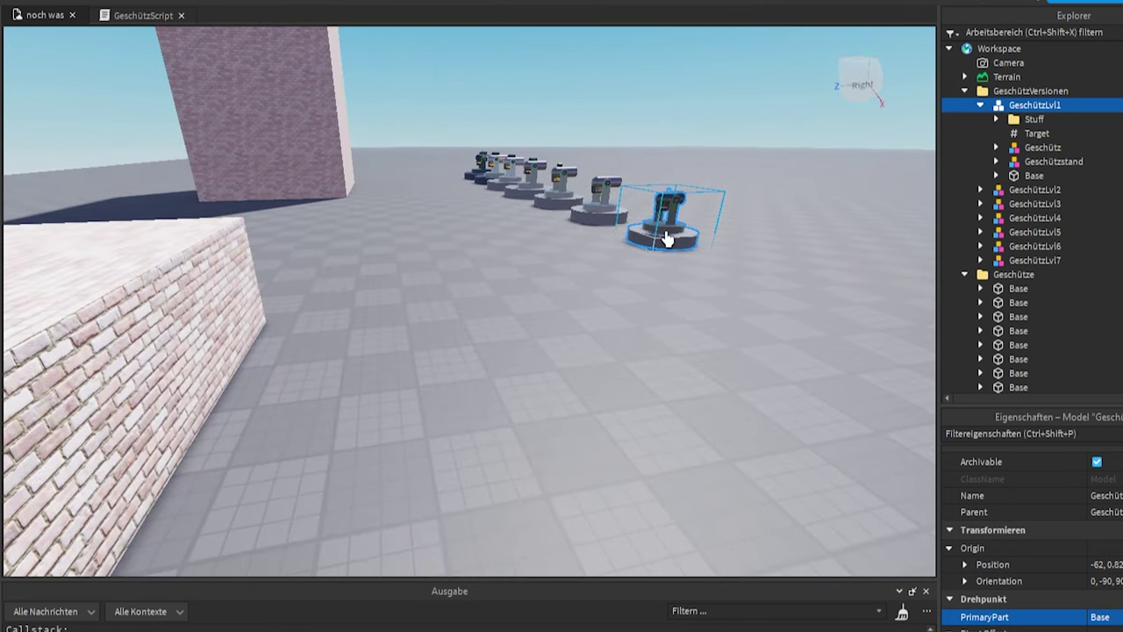
right_drag(667, 237, 661, 239)
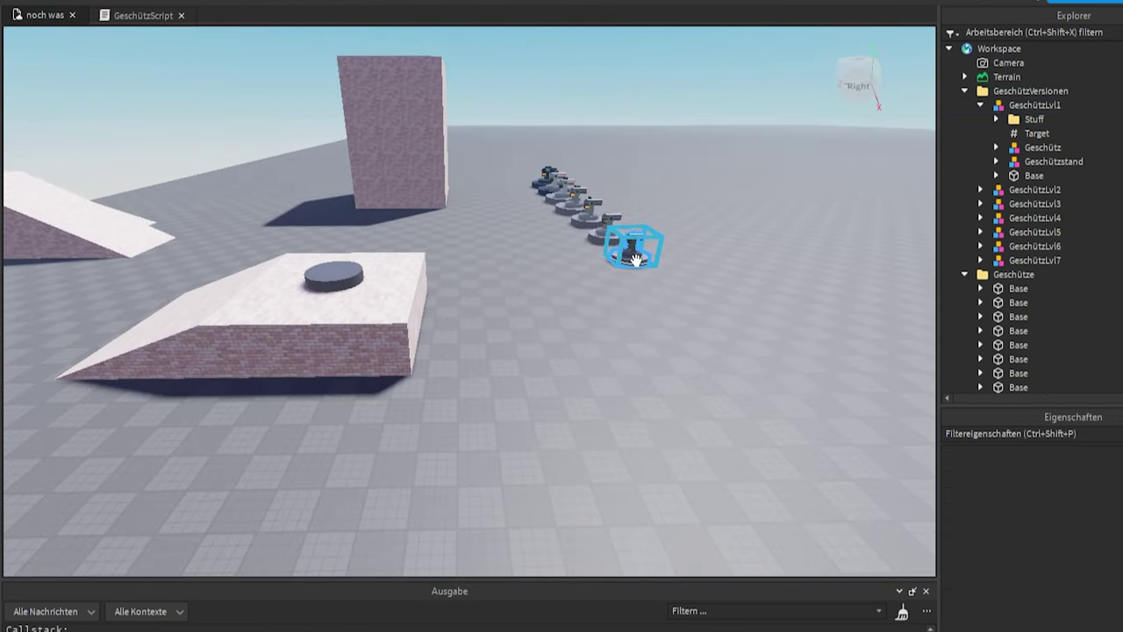
- Move the GeschützLvl1 turret model onto the empty base on the brick platform and align it with that base
drag(637, 256, 328, 277)
right_drag(351, 316, 351, 316)
scroll(369, 348, up, 6)
drag(397, 355, 402, 397)
drag(309, 356, 302, 362)
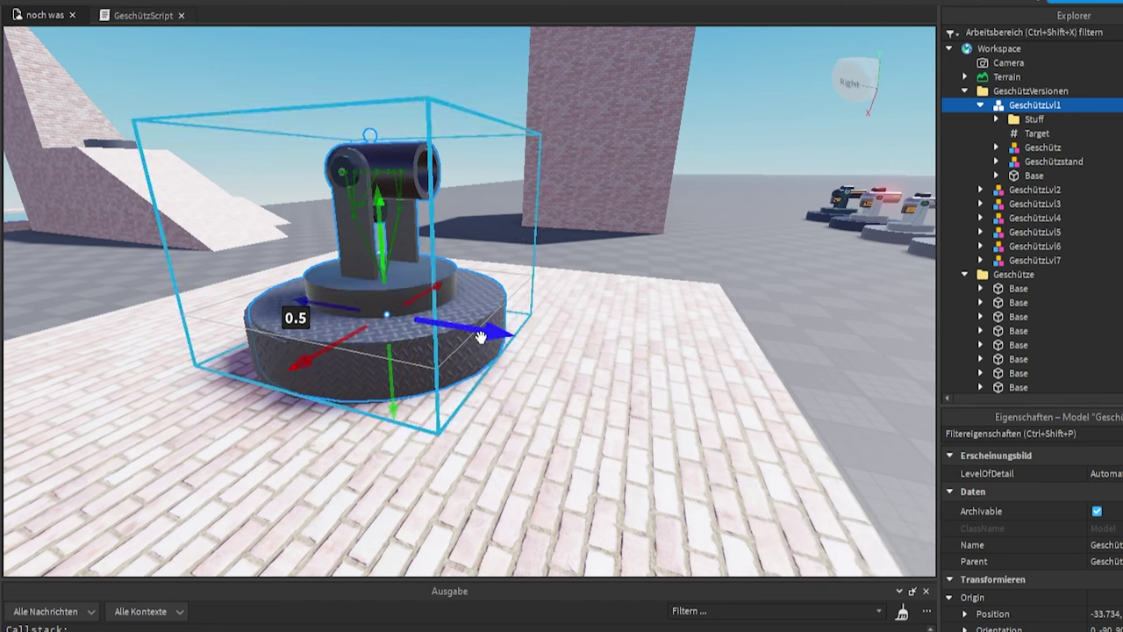
drag(481, 337, 472, 340)
drag(560, 355, 412, 348)
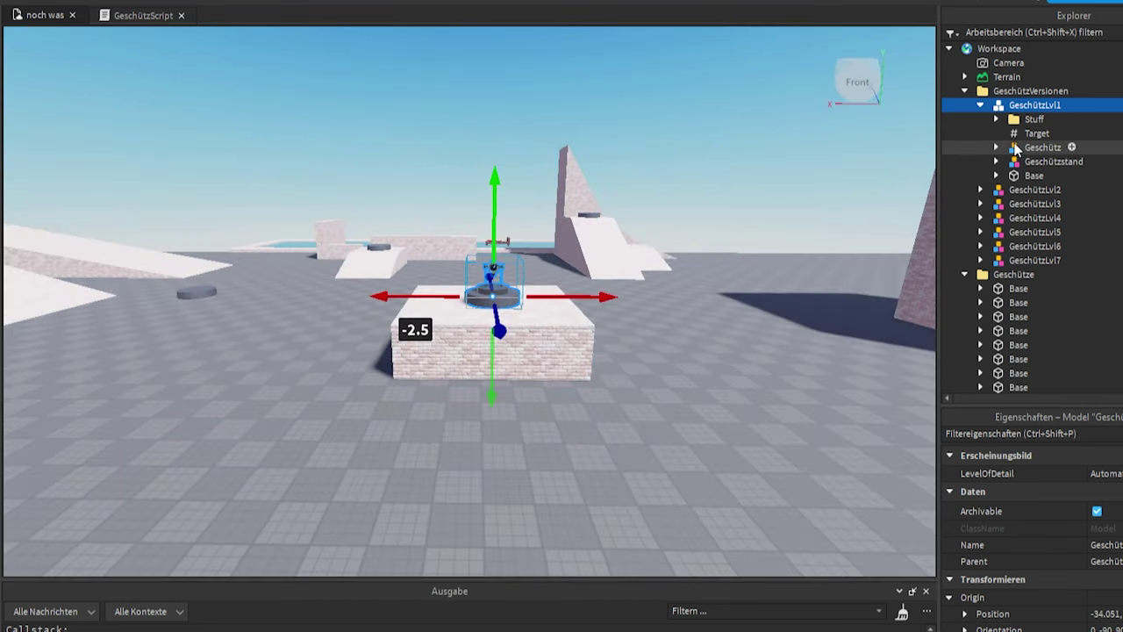
- Collapse the GeschützVersionen folder and cut it out of Workspace
click(966, 92)
click(1005, 93)
key(ctrl+x)
- Examine the orientation of the empty base on the brick platform and of the base mounted sideways on the brick wall
key(w)
right_drag(586, 135, 582, 132)
scroll(582, 133, down, 5)
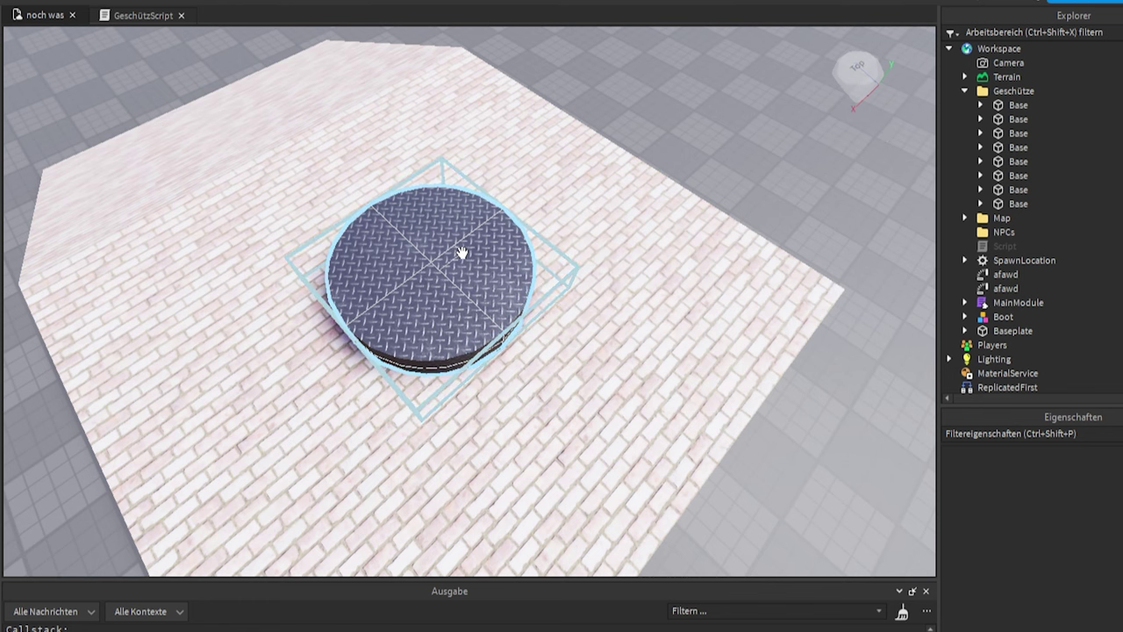
right_drag(425, 262, 422, 264)
scroll(421, 263, down, 5)
scroll(470, 344, up, 5)
click(470, 344)
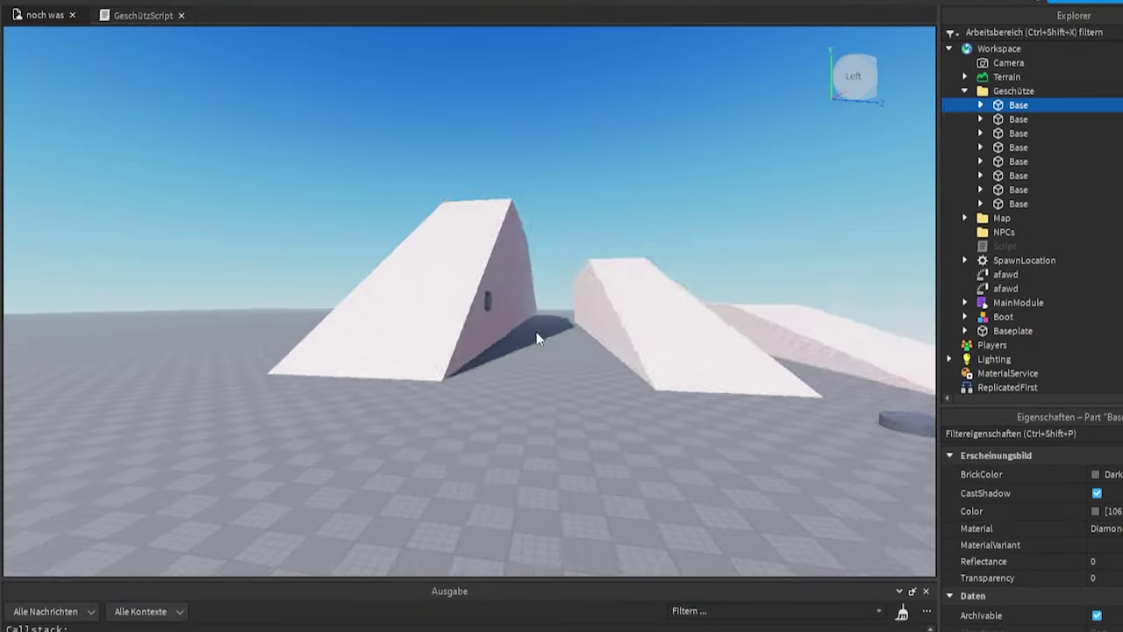
right_drag(534, 326, 502, 311)
key(s)
key(w)
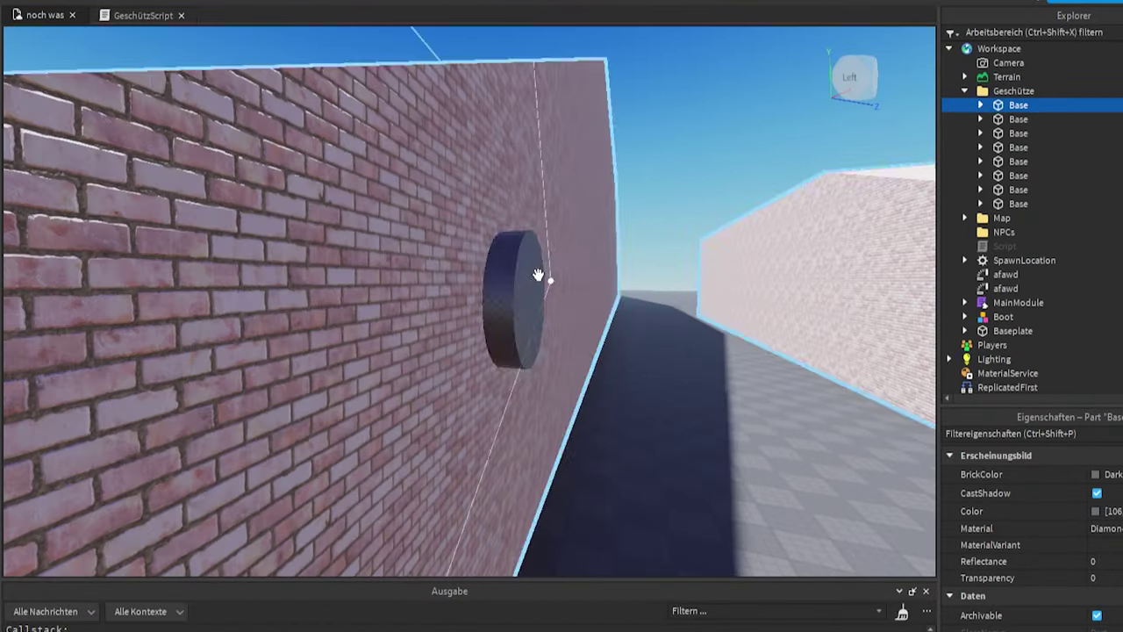
click(538, 276)
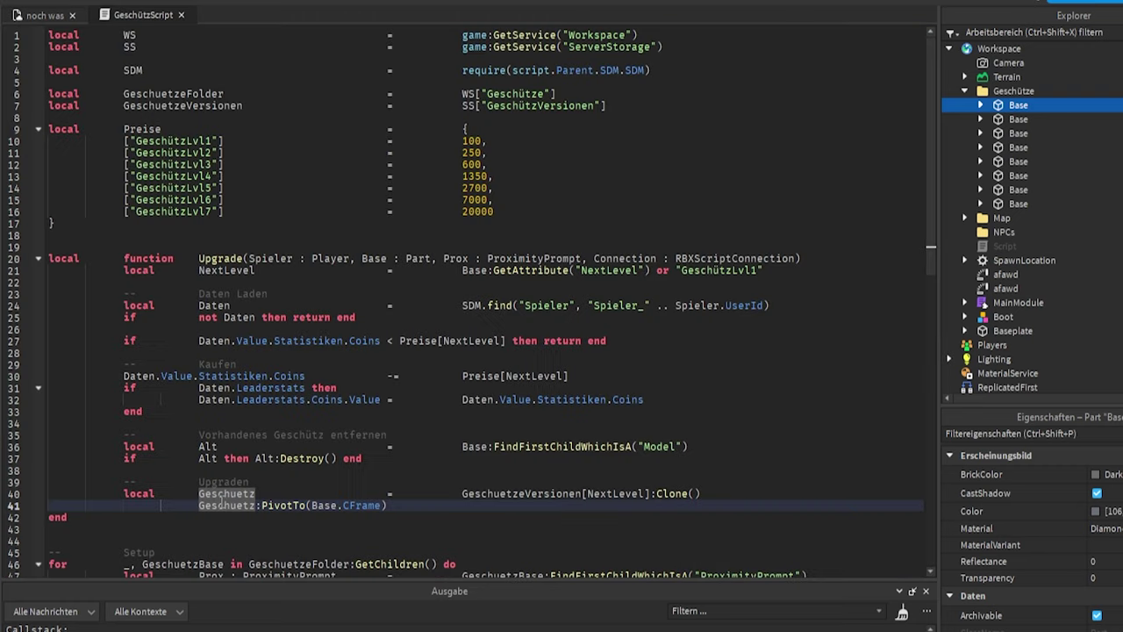
- Below the PivotTo line of the Upgrade function, set Geschuetz.Parent to Base and Base.Transparency to 1
click(284, 494)
click(356, 507)
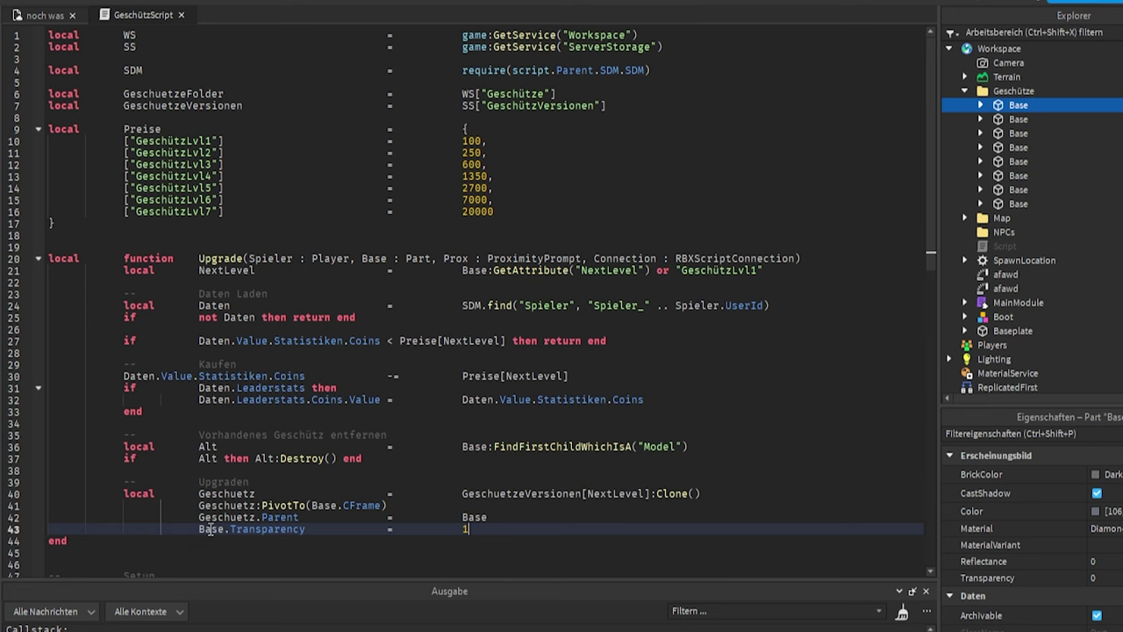
- After a blank line below Base.Transparency, set Prox.ObjectText to NextLevel
key(Return)
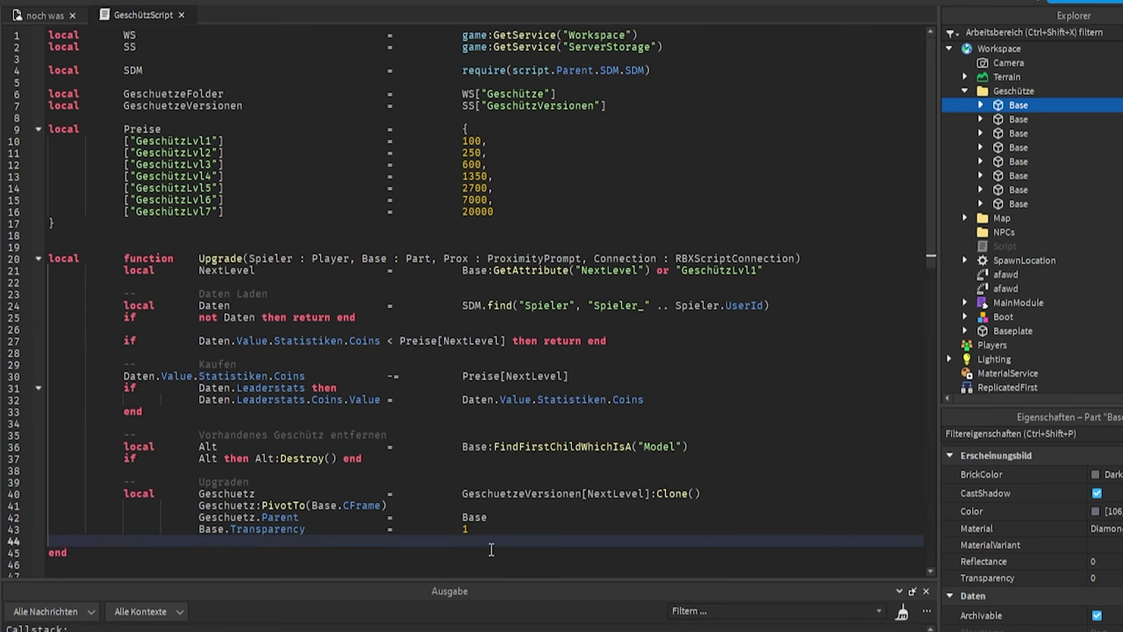
key(Return)
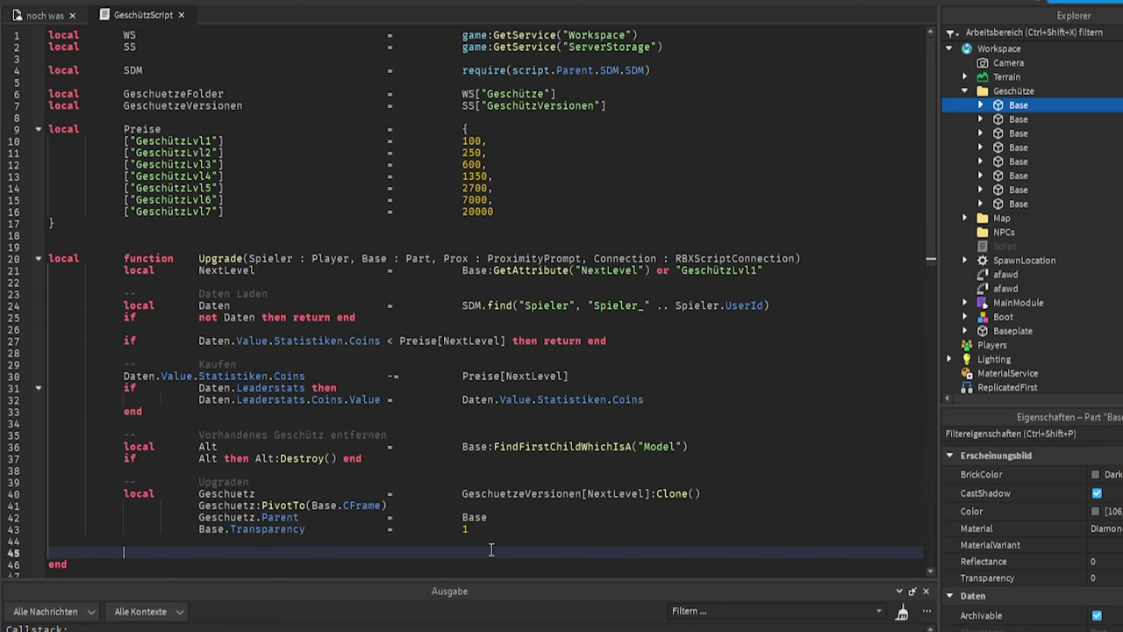
scroll(218, 482, down, 1)
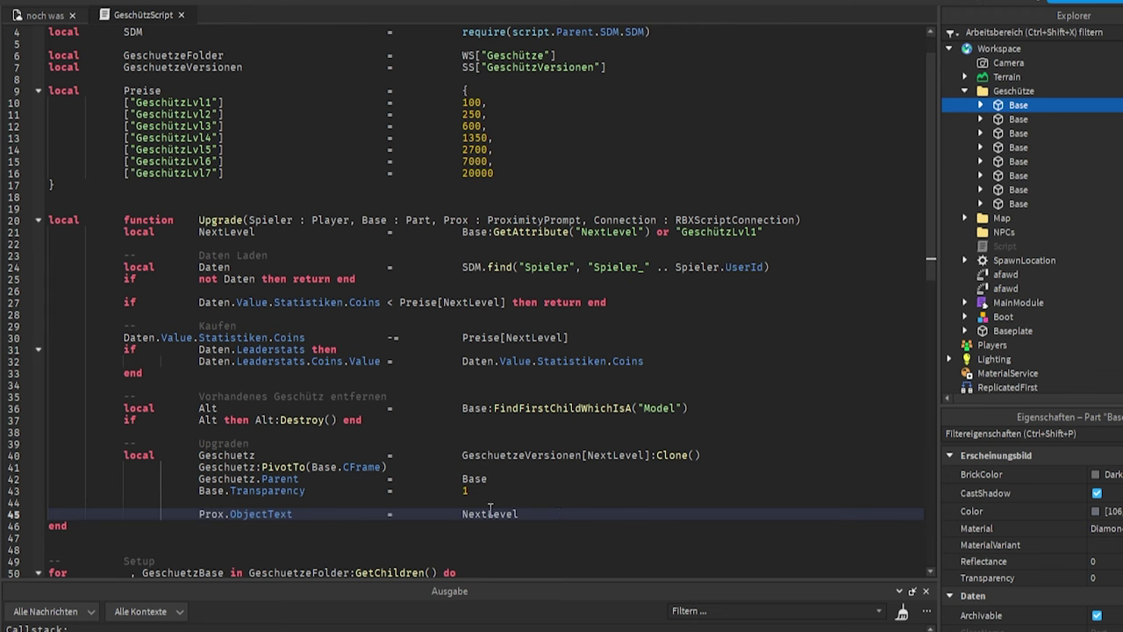
- Add a "Nächstes Upgrade vorbereiten" section that extracts LevelAlsZahl from NextLevel and, at >= 7, sets Prox.ActionText to "Max Level!", disconnects Connection and returns
scroll(483, 351, down, 3)
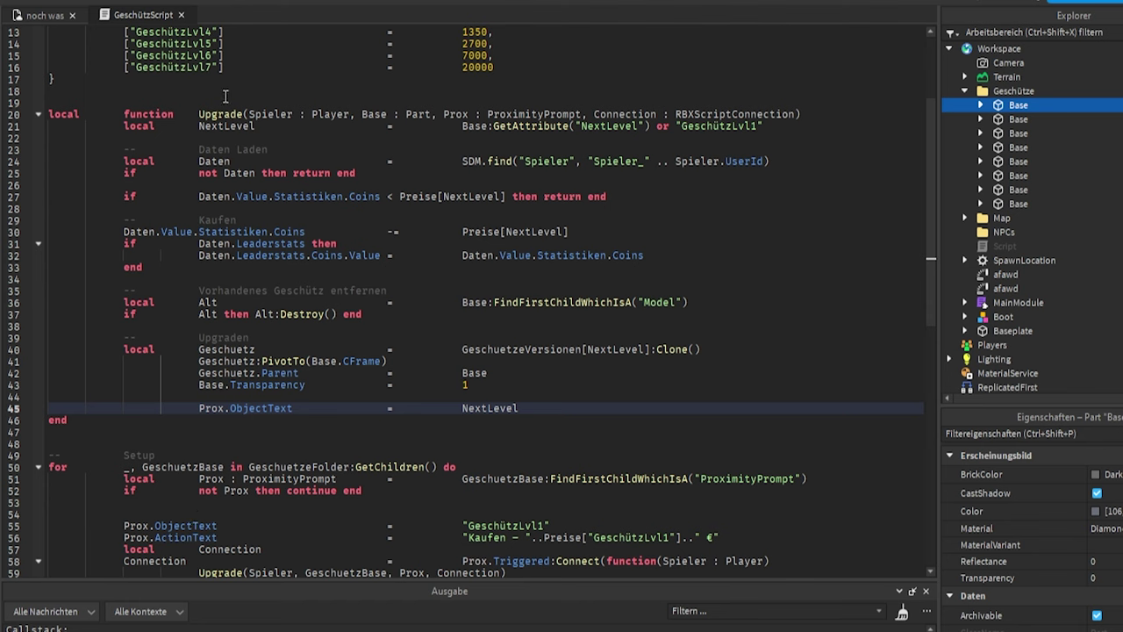
double_click(206, 122)
double_click(212, 115)
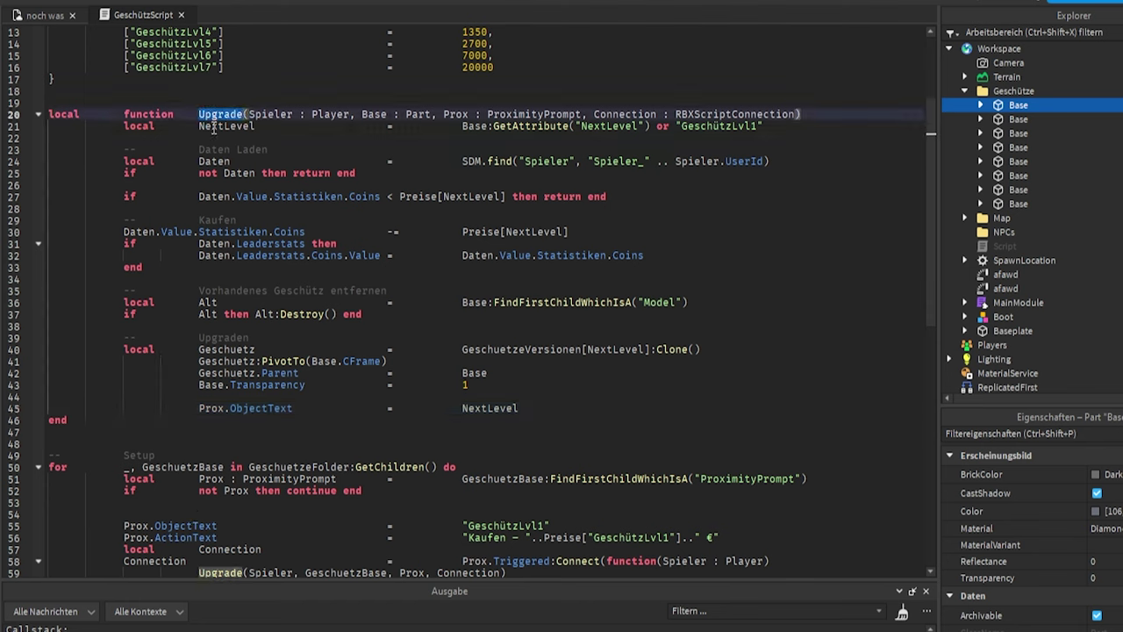
double_click(213, 129)
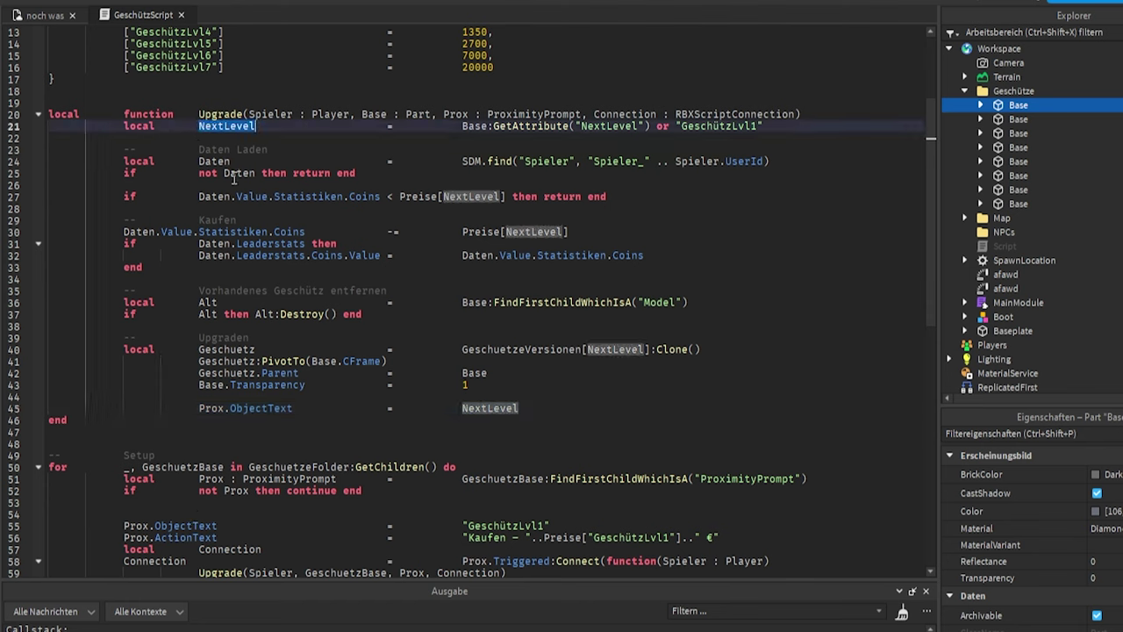
click(558, 418)
click(565, 410)
key(Return)
key(Return)
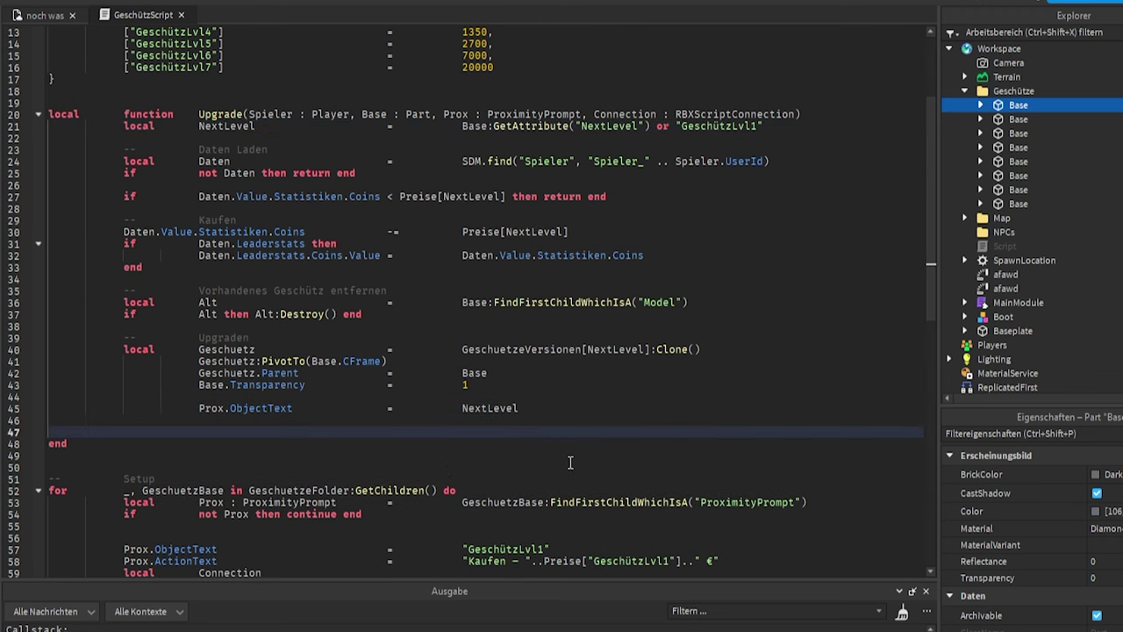
key(ctrl+v)
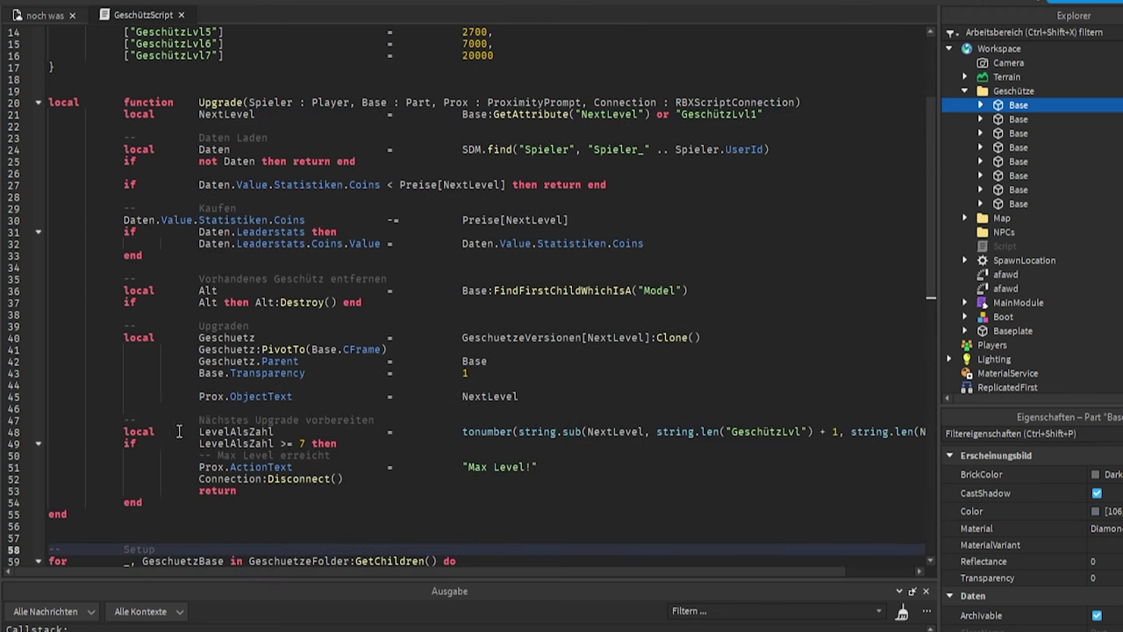
- Examine the LevelAlsZahl expression piece by piece, covering tonumber, string.sub, NextLevel and the string.len calls
double_click(209, 431)
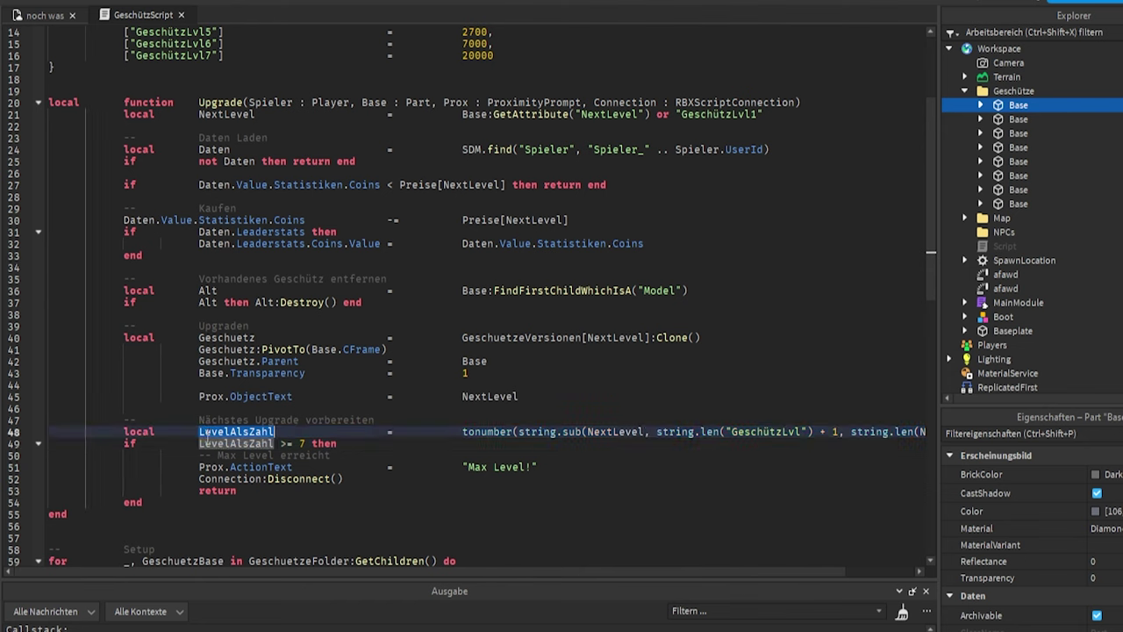
double_click(486, 431)
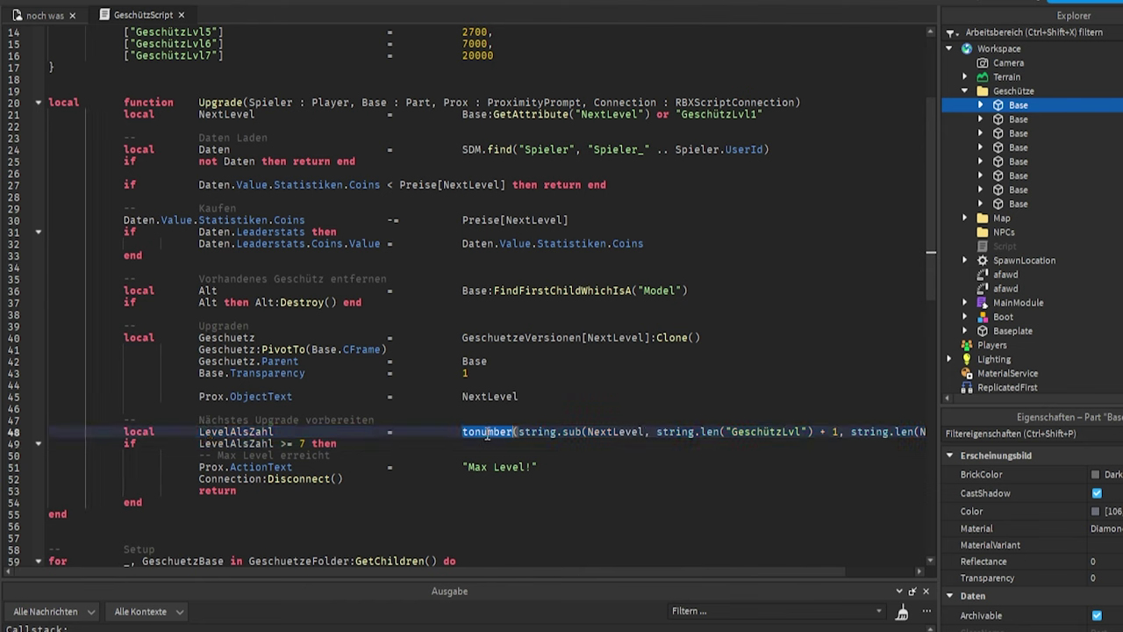
double_click(537, 432)
double_click(571, 432)
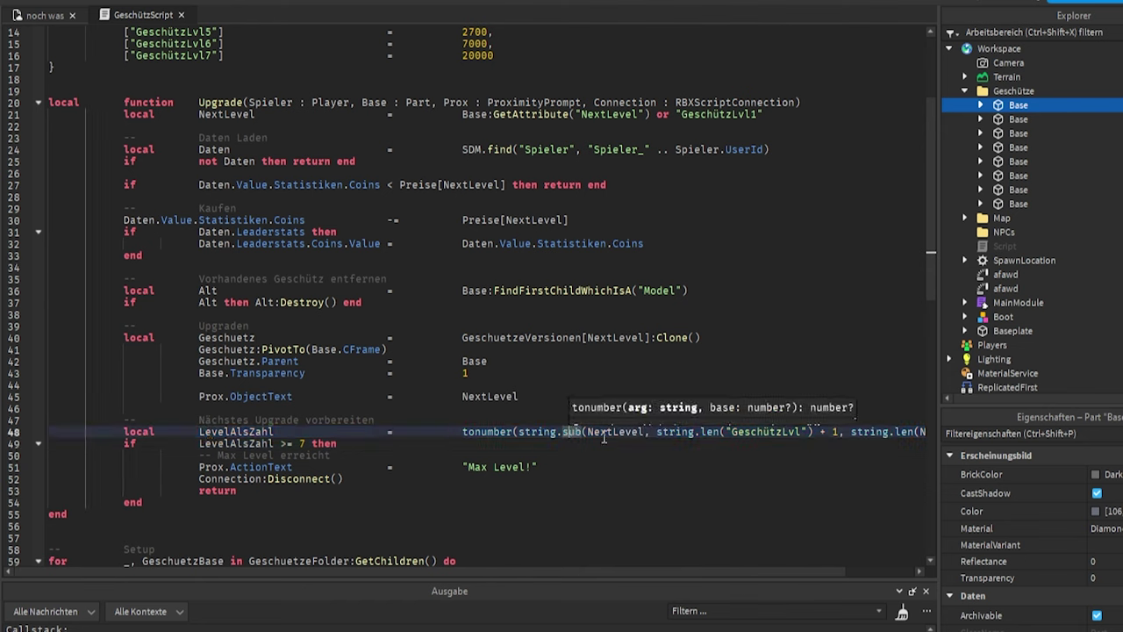
double_click(614, 432)
double_click(661, 431)
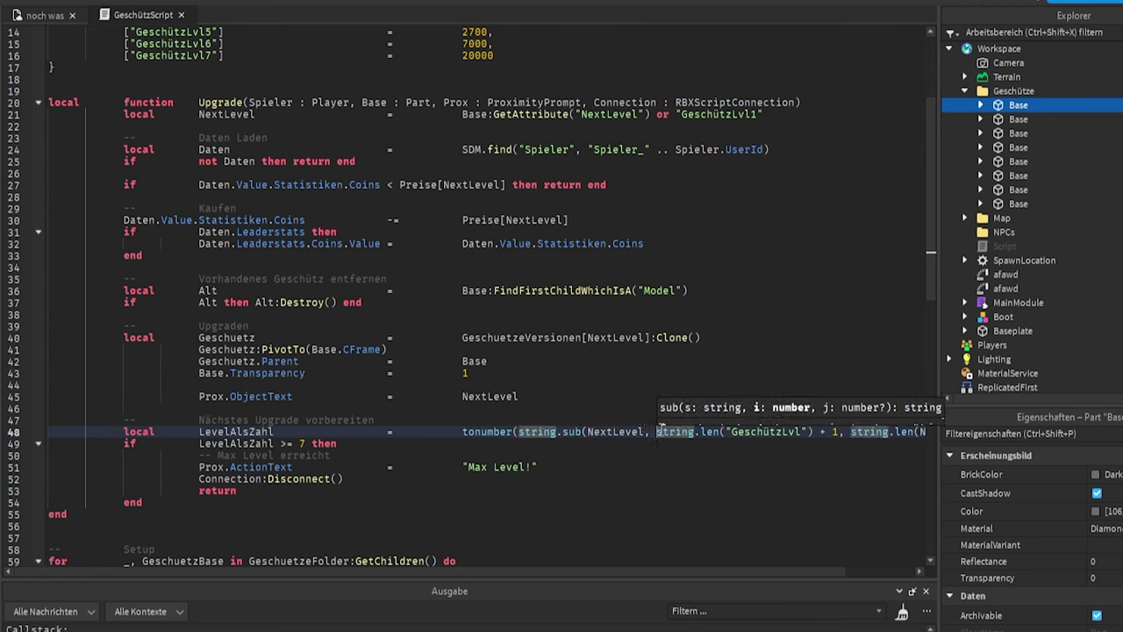
double_click(711, 431)
double_click(744, 432)
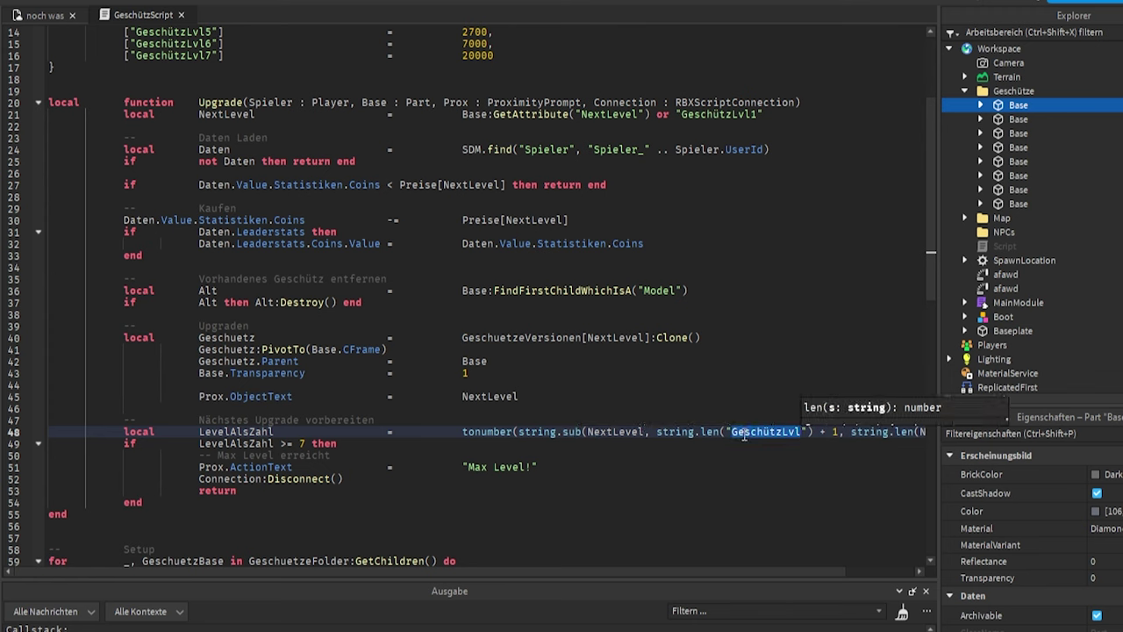
mouse_move(852, 433)
mouse_down()
mouse_move(915, 432)
mouse_move(854, 433)
mouse_up()
click(866, 434)
double_click(873, 431)
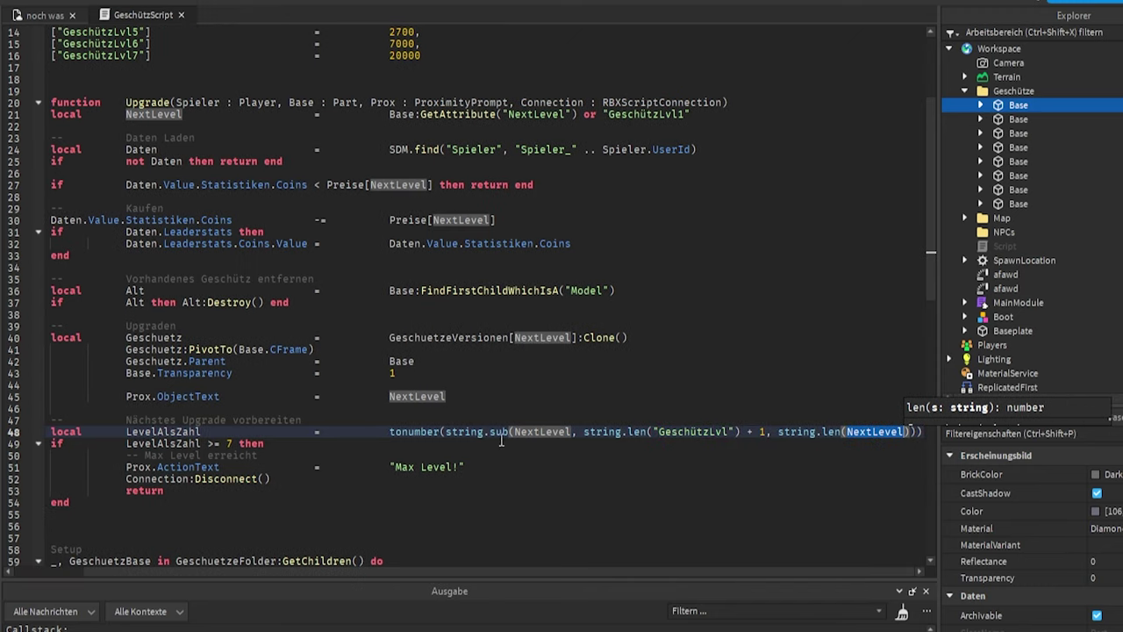
double_click(499, 431)
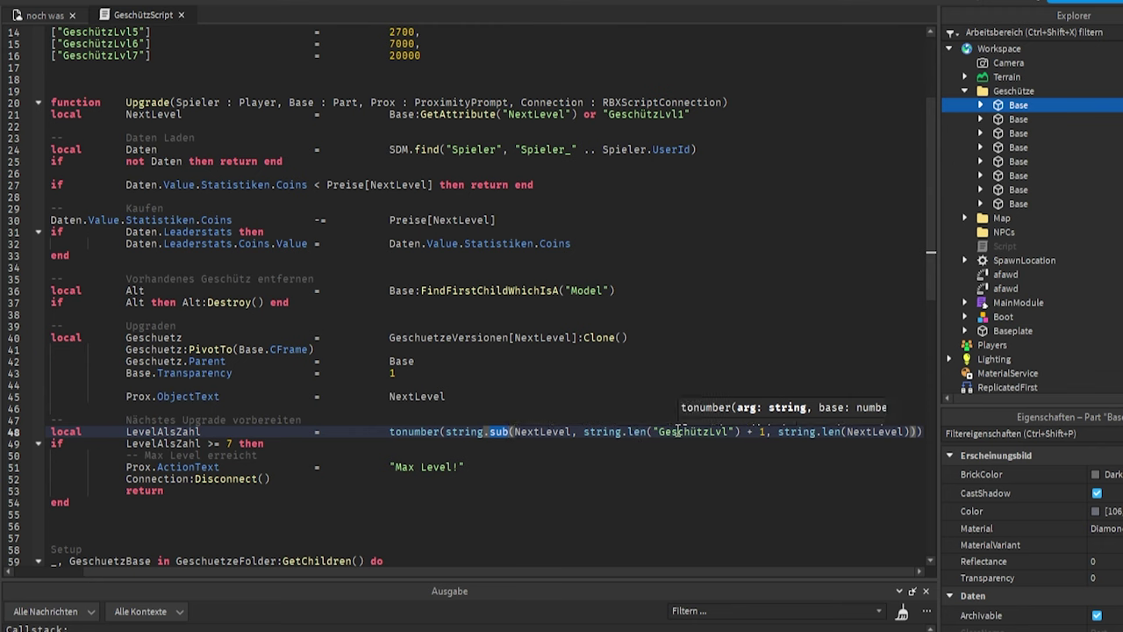
- Compare the "GeschützLvl" prefix in the LevelAlsZahl expression with the level names in the Preise table
double_click(678, 431)
scroll(677, 431, up, 4)
mouse_move(84, 150)
mouse_down()
mouse_move(37, 153)
mouse_move(85, 151)
mouse_up()
click(150, 138)
drag(204, 126, 177, 125)
click(204, 128)
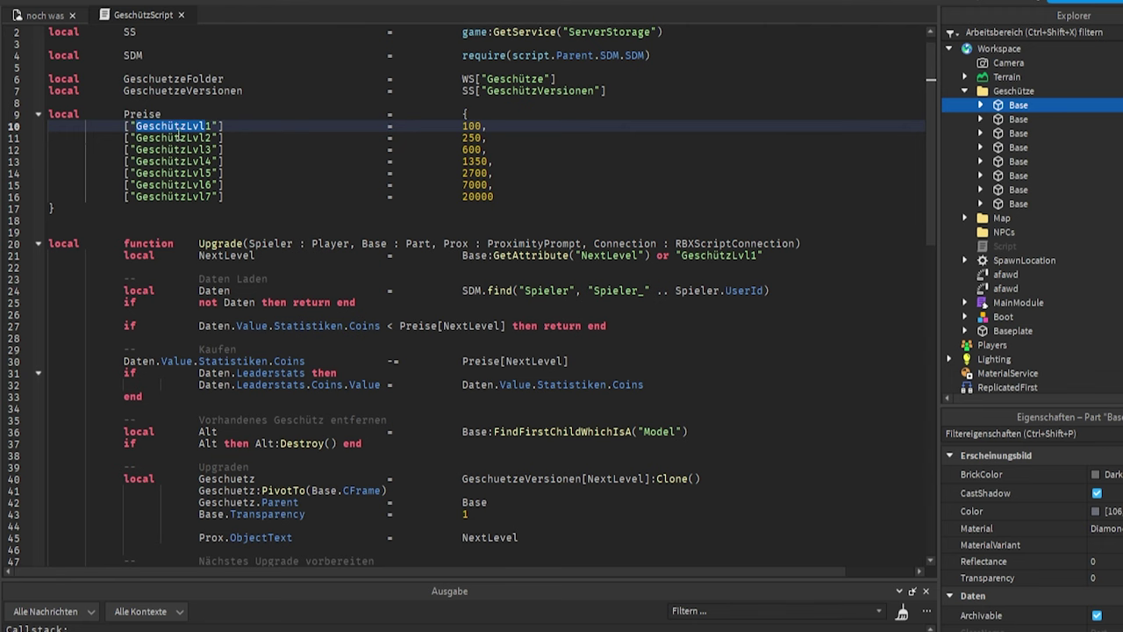
scroll(390, 172, down, 7)
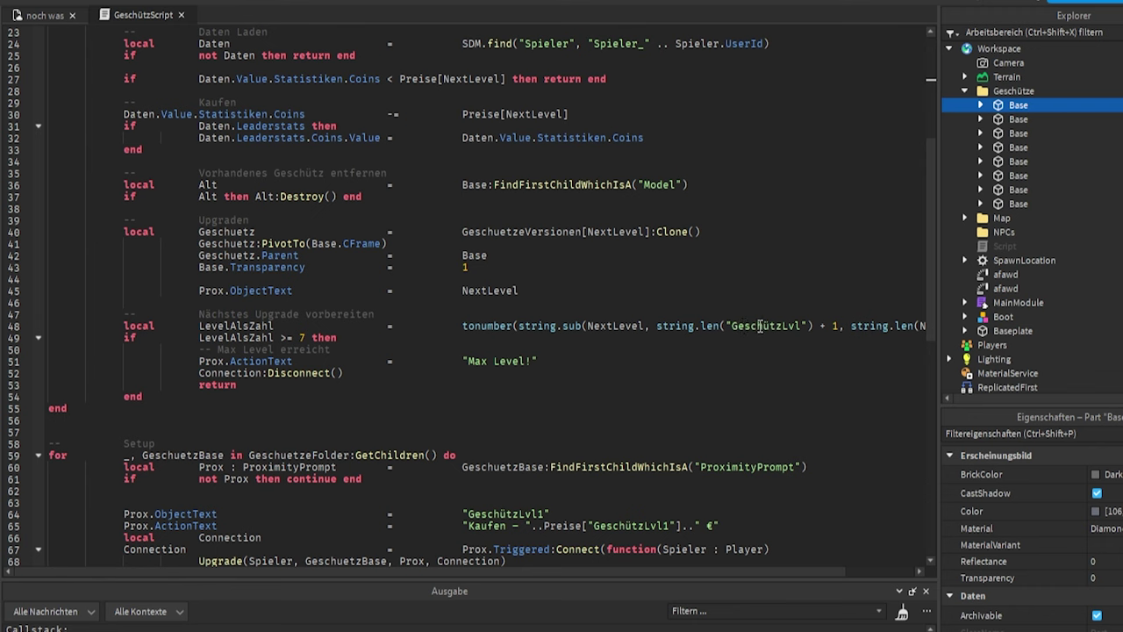
- Examine the start index string.len("GeschützLvl") + 1 and the end index string.len(NextLevel) in the LevelAlsZahl line
triple_click(760, 326)
click(837, 325)
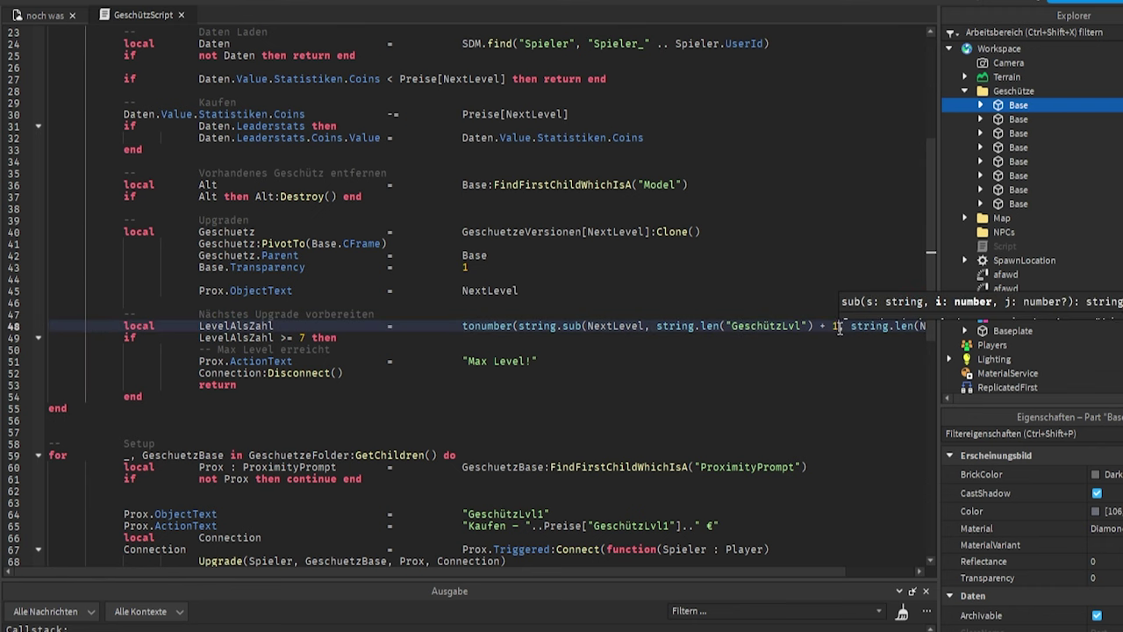
drag(803, 326, 752, 325)
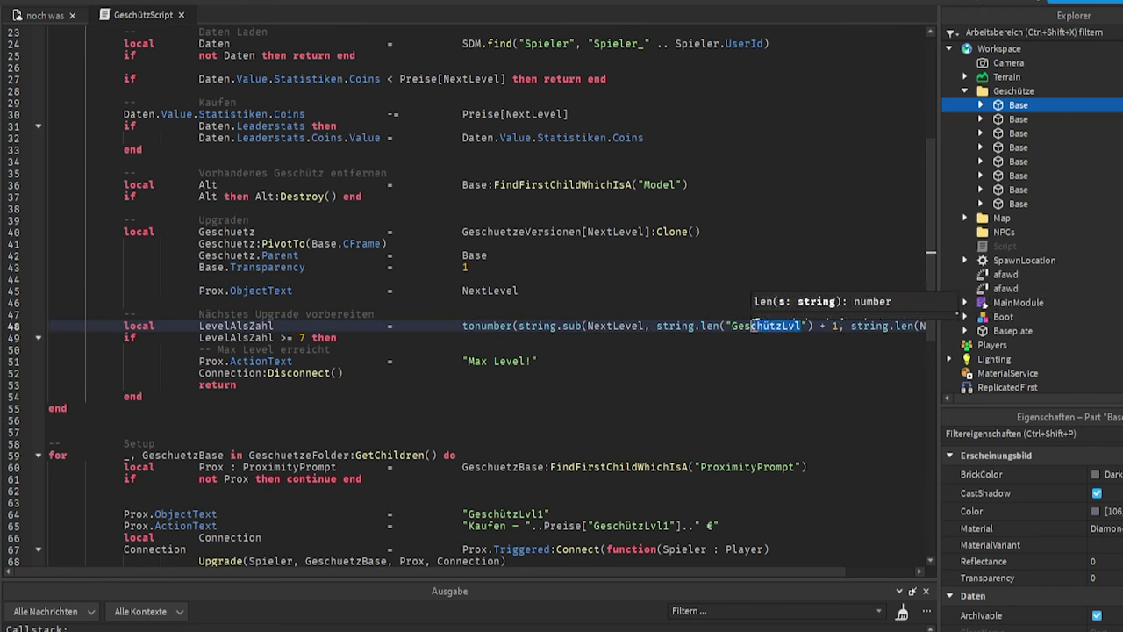
click(775, 327)
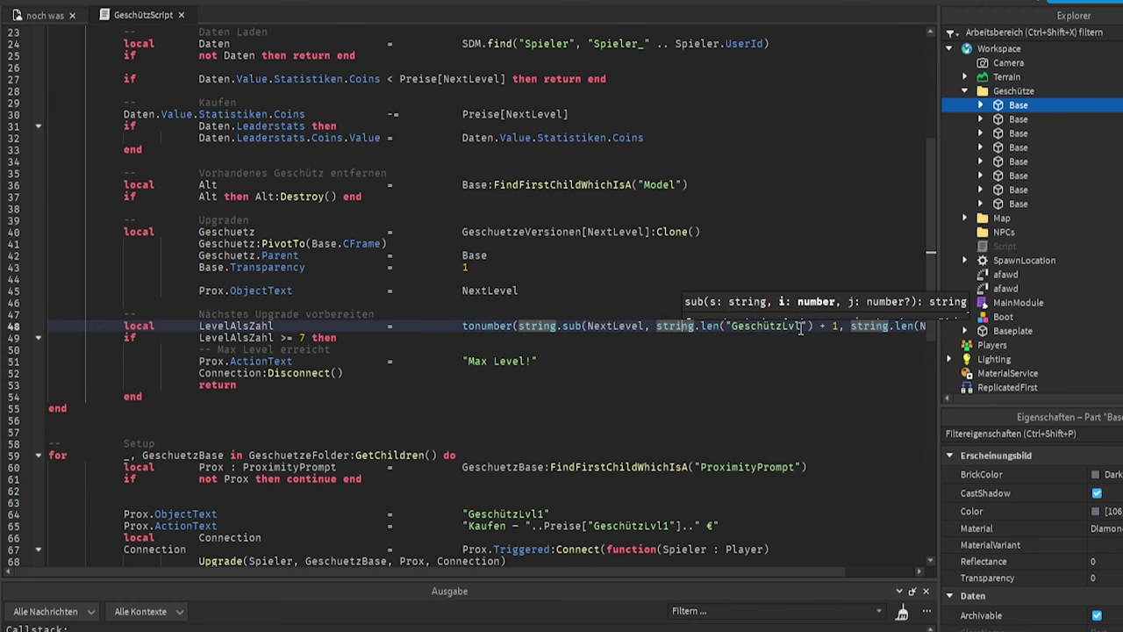
drag(841, 326, 665, 318)
click(860, 332)
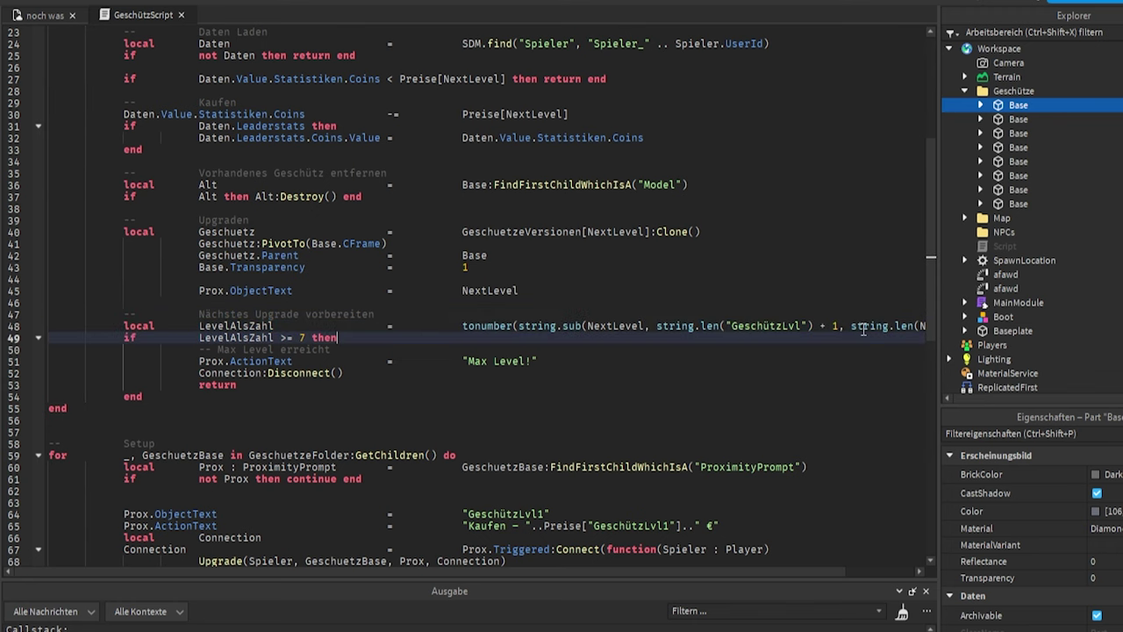
drag(858, 327, 998, 327)
click(858, 327)
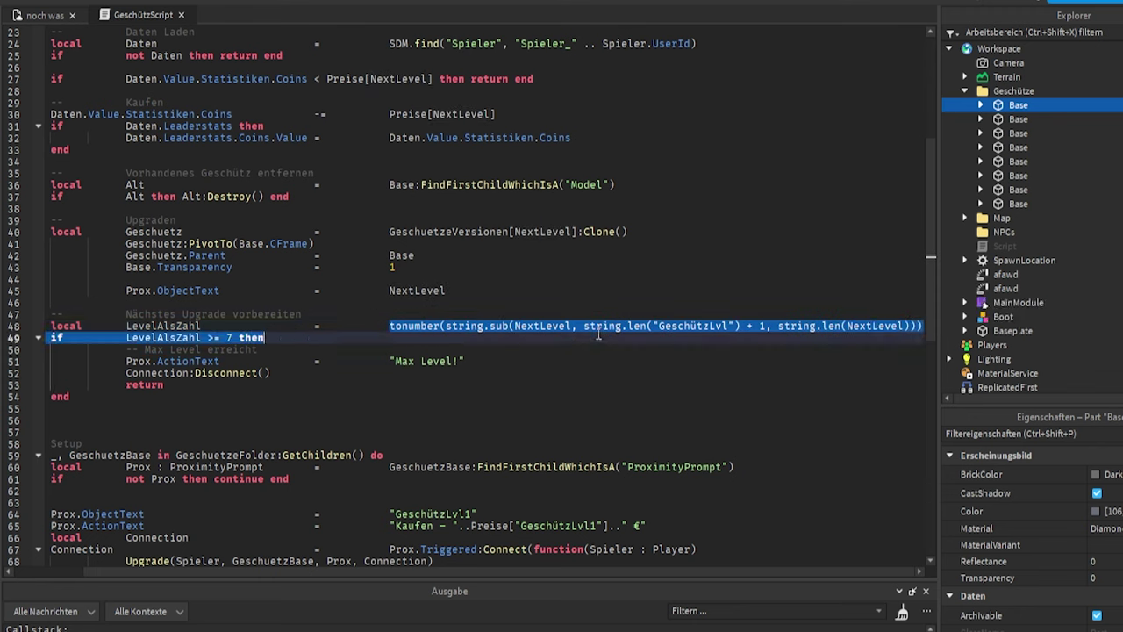
- Review the maximum-level branch, including its LevelAlsZahl >= 7 condition, the Prox.ActionText assignment and Connection:Disconnect()
click(133, 338)
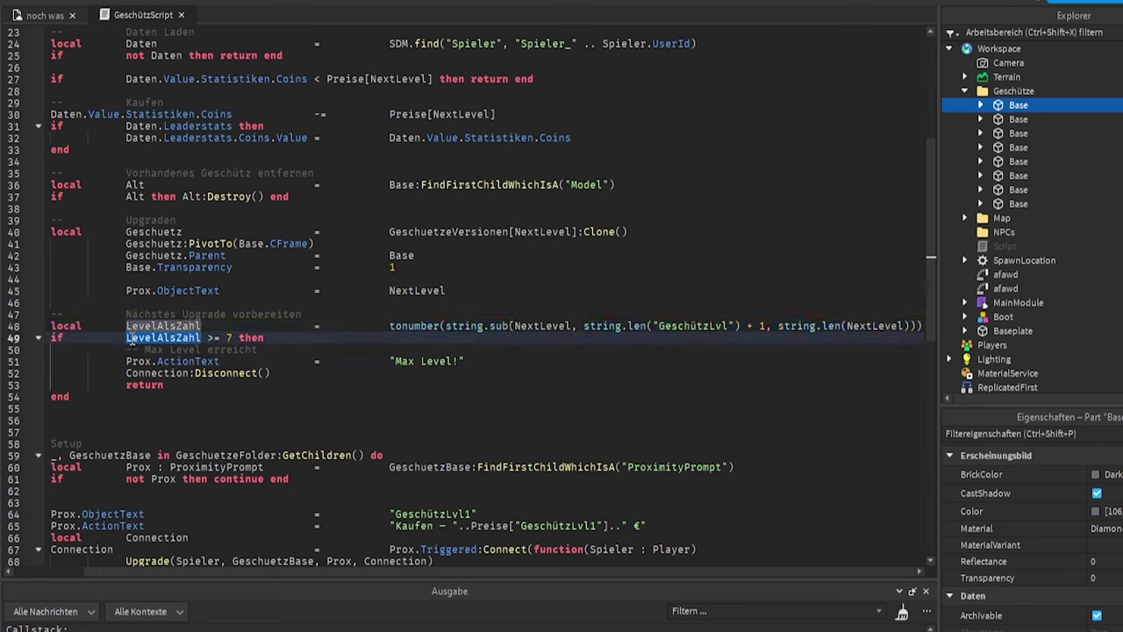
double_click(213, 338)
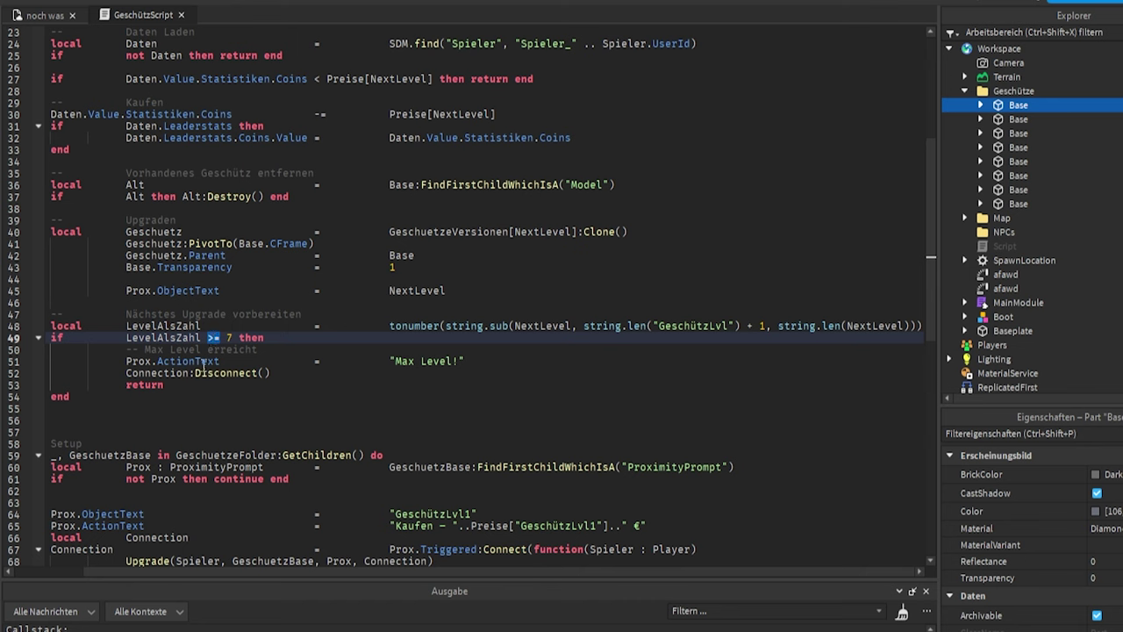
click(156, 361)
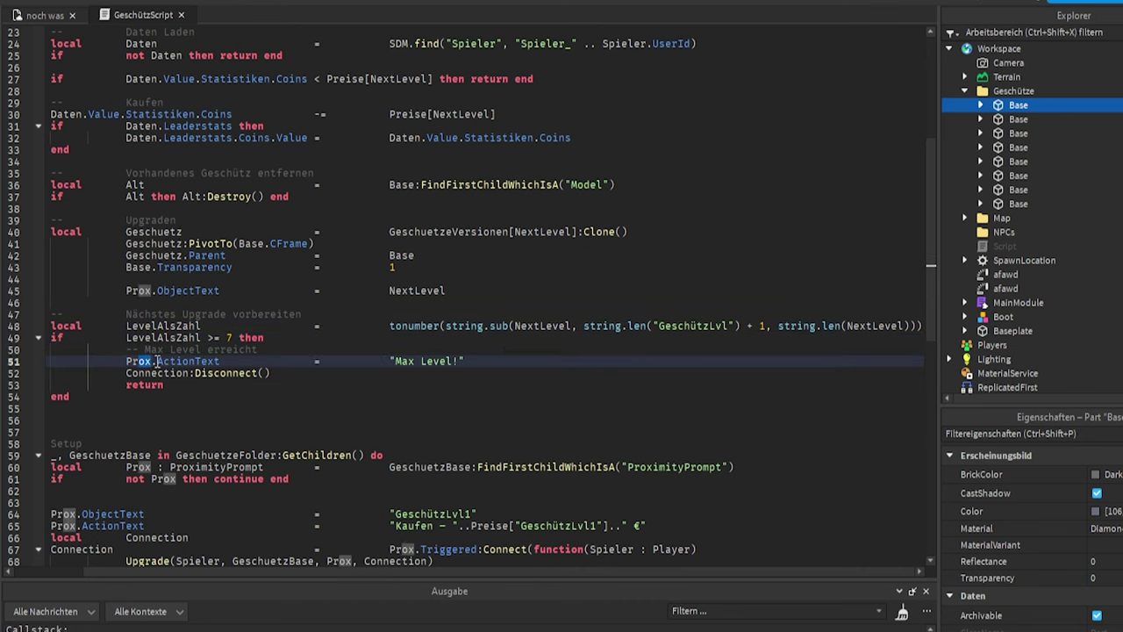
drag(138, 361, 455, 363)
drag(128, 373, 288, 374)
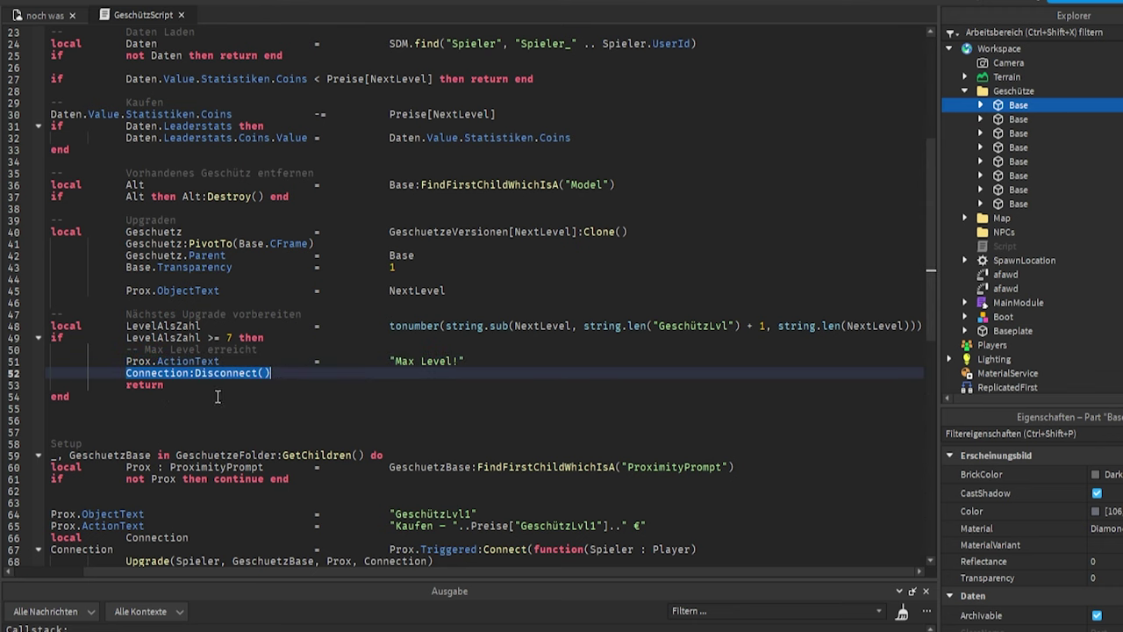
- Below the maximum-level check, set Prox.ActionText to "Upgrade - "..Preise["GeschützLvl" .. LevelAlsZahl + 1].." €" and Base's "NextLevel" attribute to "GeschützLvl" .. LevelAlsZahl + 1
click(173, 395)
key(Return)
key(Return)
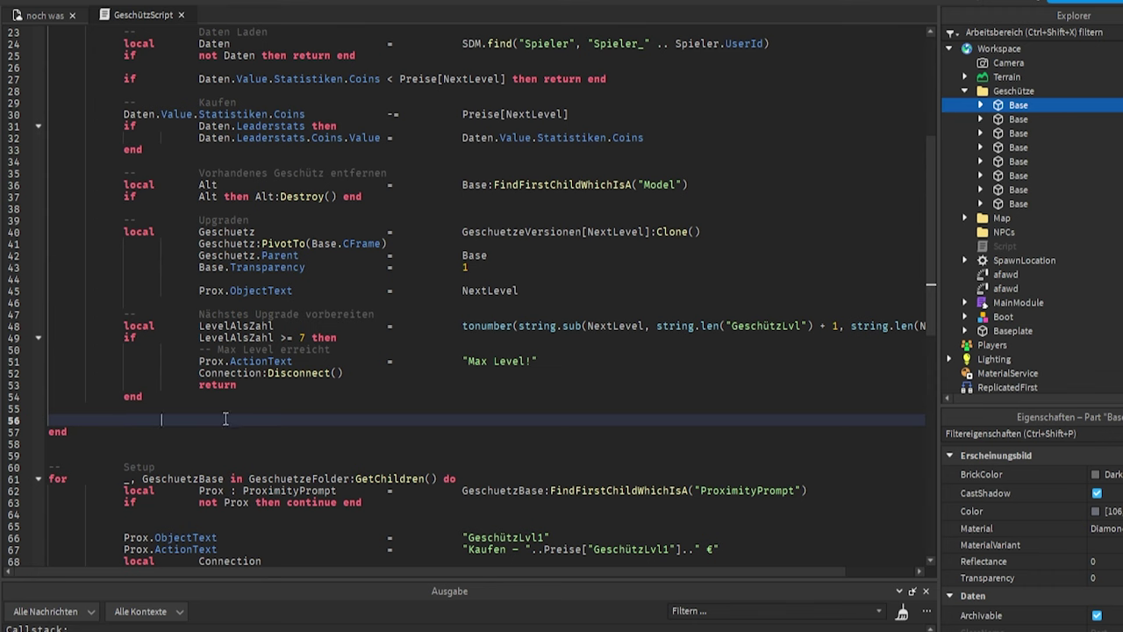
text(Prox.ActionText = "Upgrade - "..Preise["GeschützLvl" .. LevelAlsZahl + 1].." €" Base:SetAttribute("NextLevel", "GeschützLvl" .. LevelAlsZahl + 1))
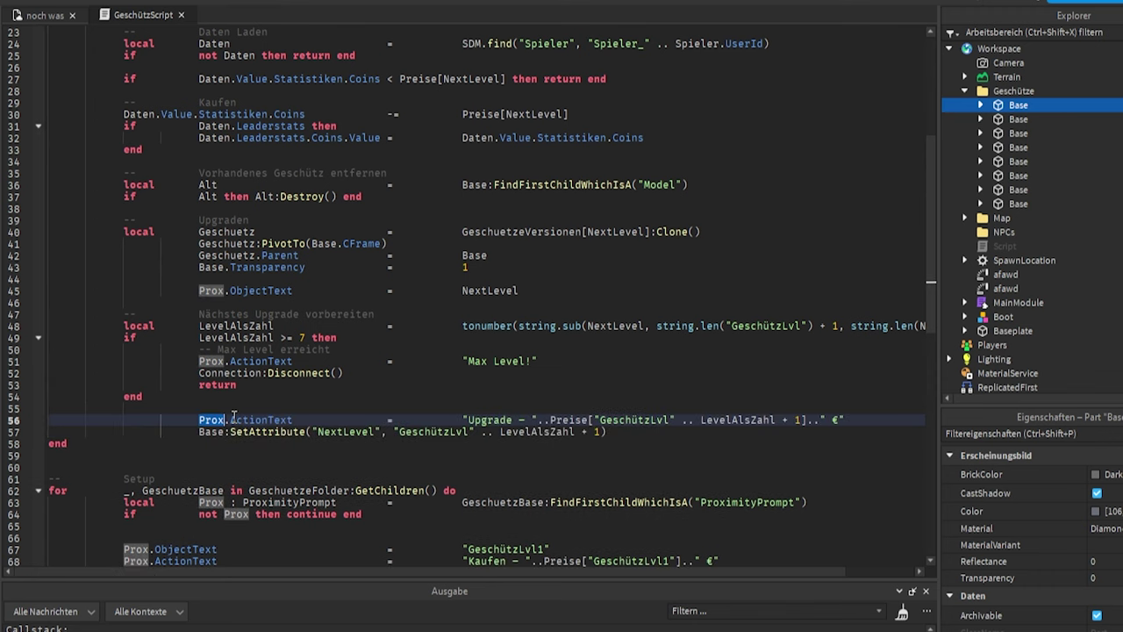
- Examine the Prox.ActionText line below the maximum-level check, including its "Upgrade - " text, "GeschützLvl" price key and LevelAlsZahl + 1
double_click(260, 420)
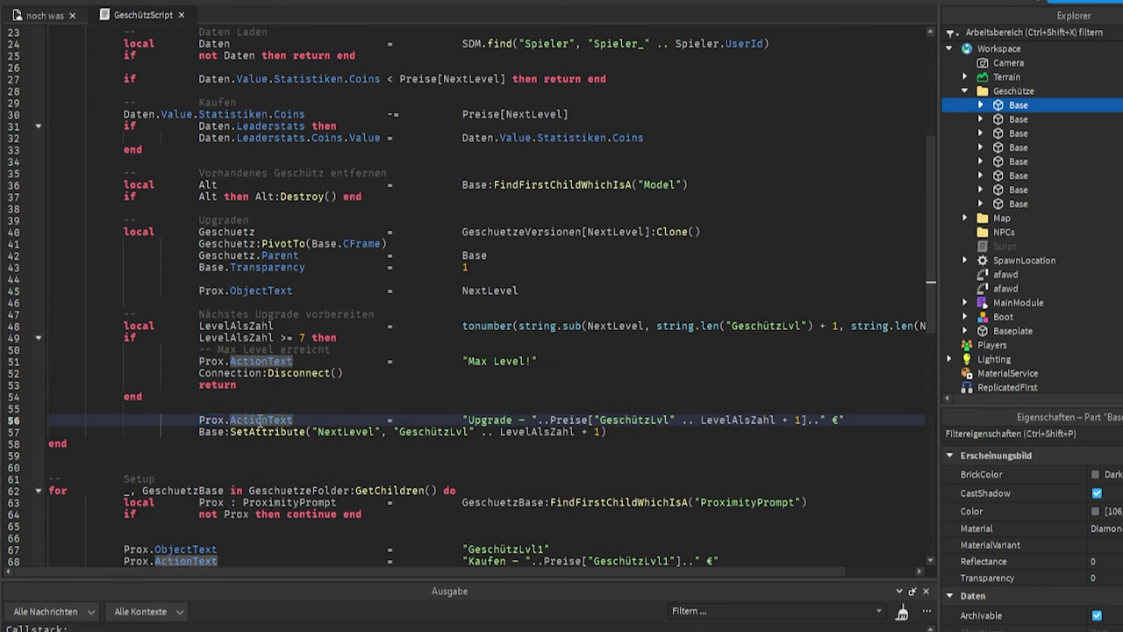
click(483, 422)
click(571, 418)
double_click(628, 420)
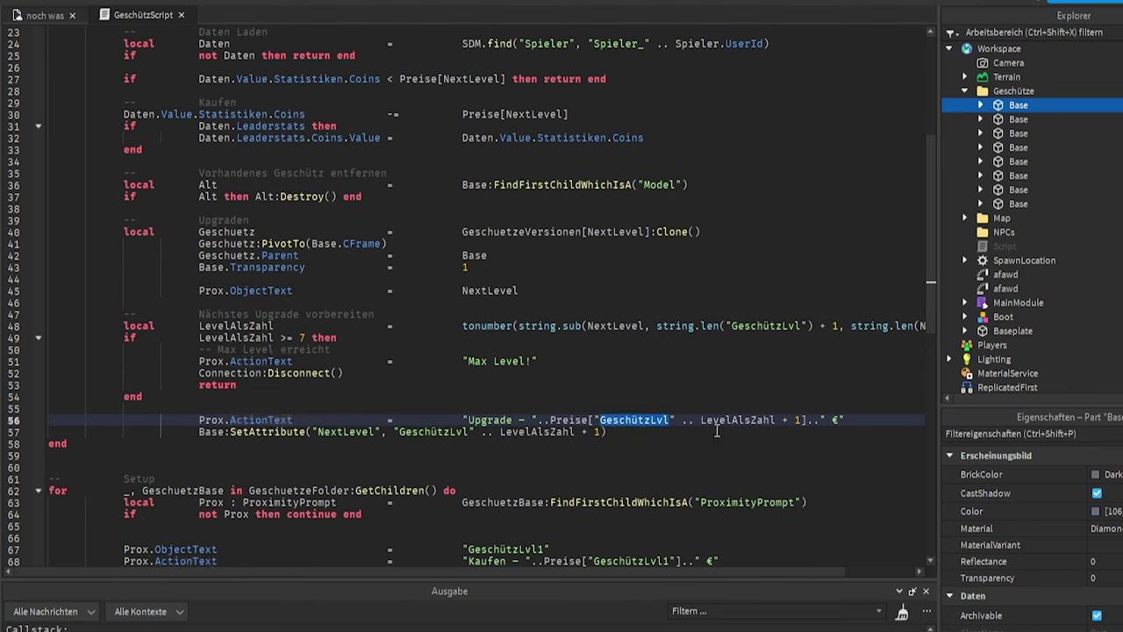
double_click(719, 419)
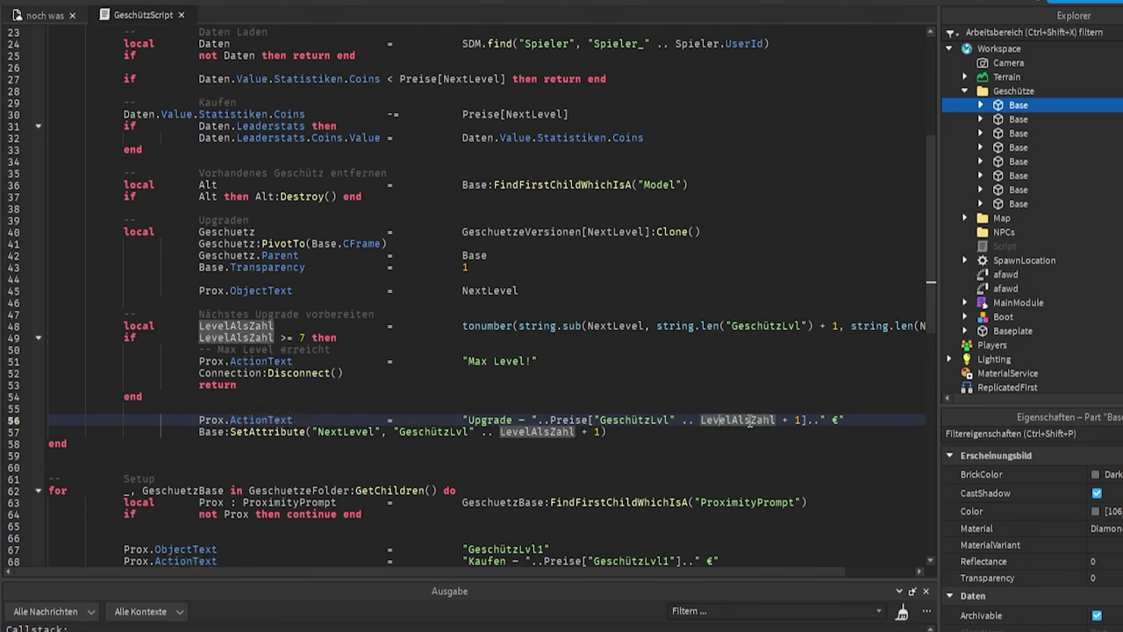
drag(720, 420, 776, 419)
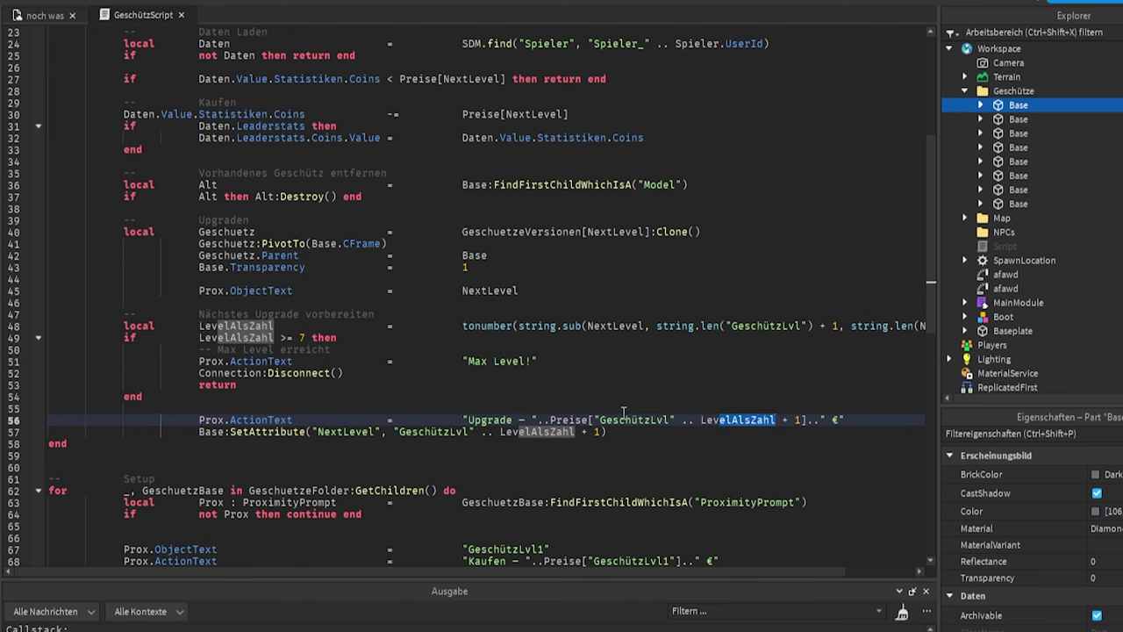
- Examine the Base:SetAttribute call, from its "NextLevel" attribute name to the "GeschützLvl" .. LevelAlsZahl + 1 value
click(203, 427)
double_click(268, 432)
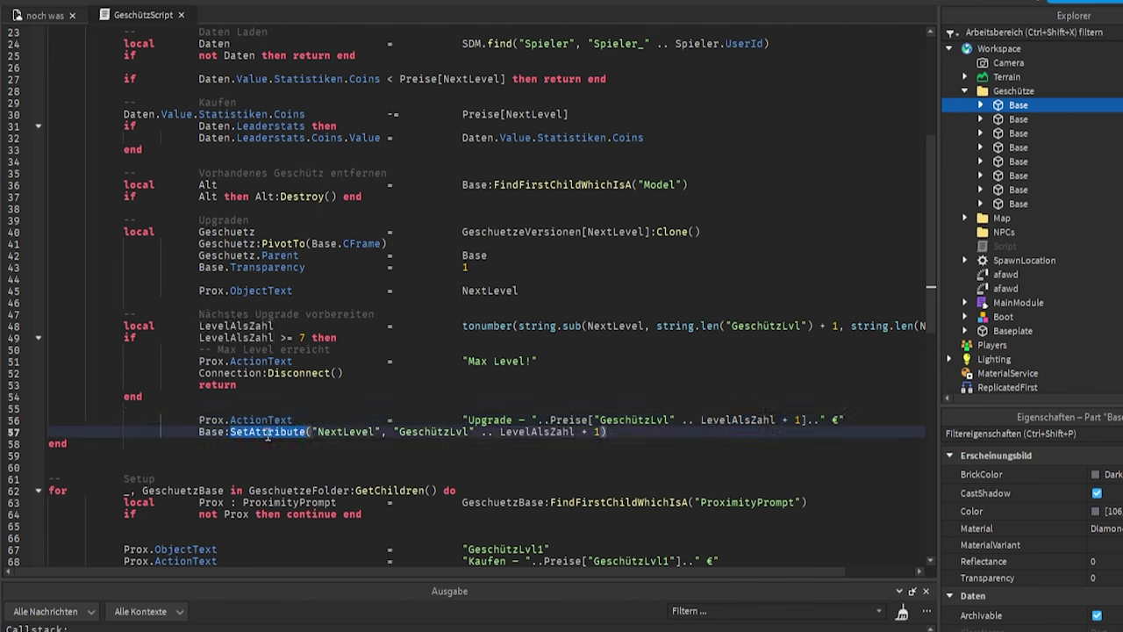
double_click(346, 432)
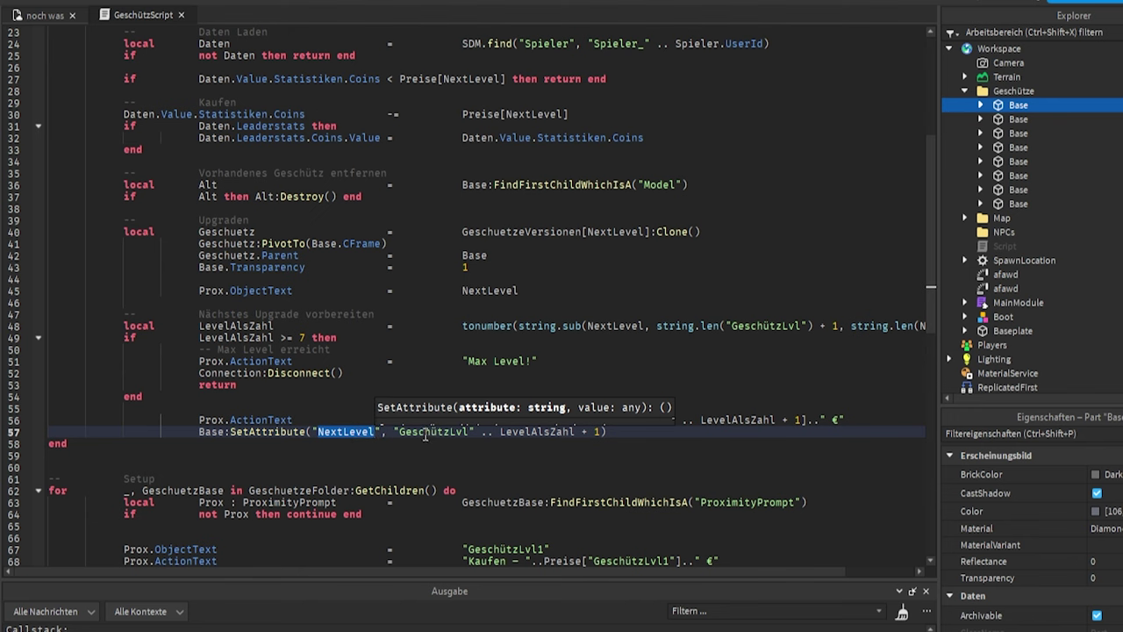
click(427, 432)
double_click(531, 432)
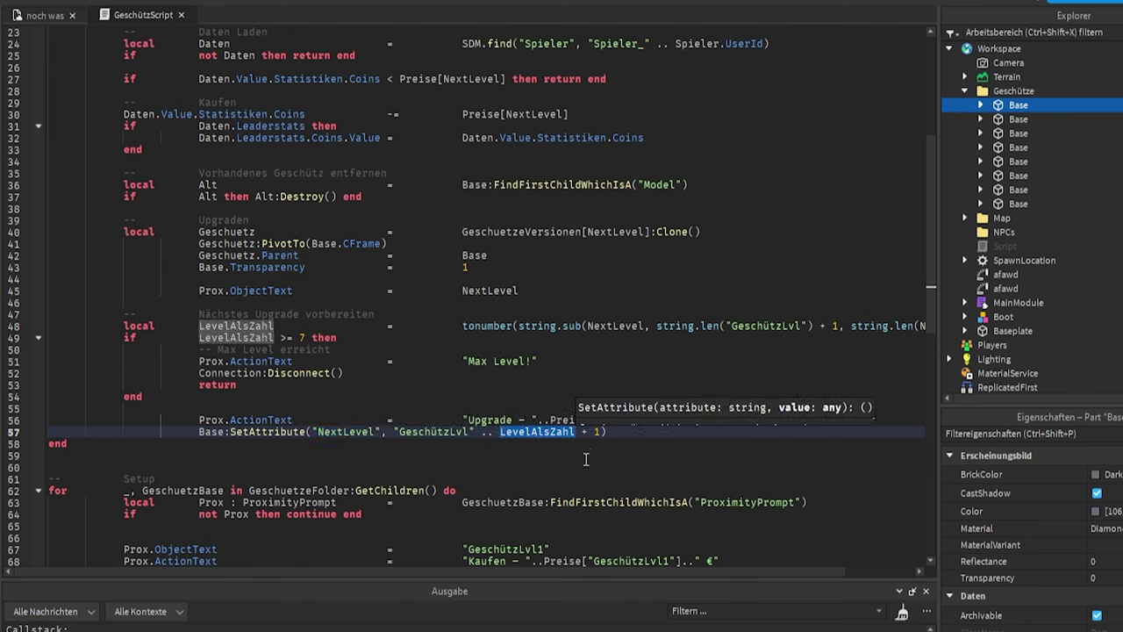
double_click(343, 431)
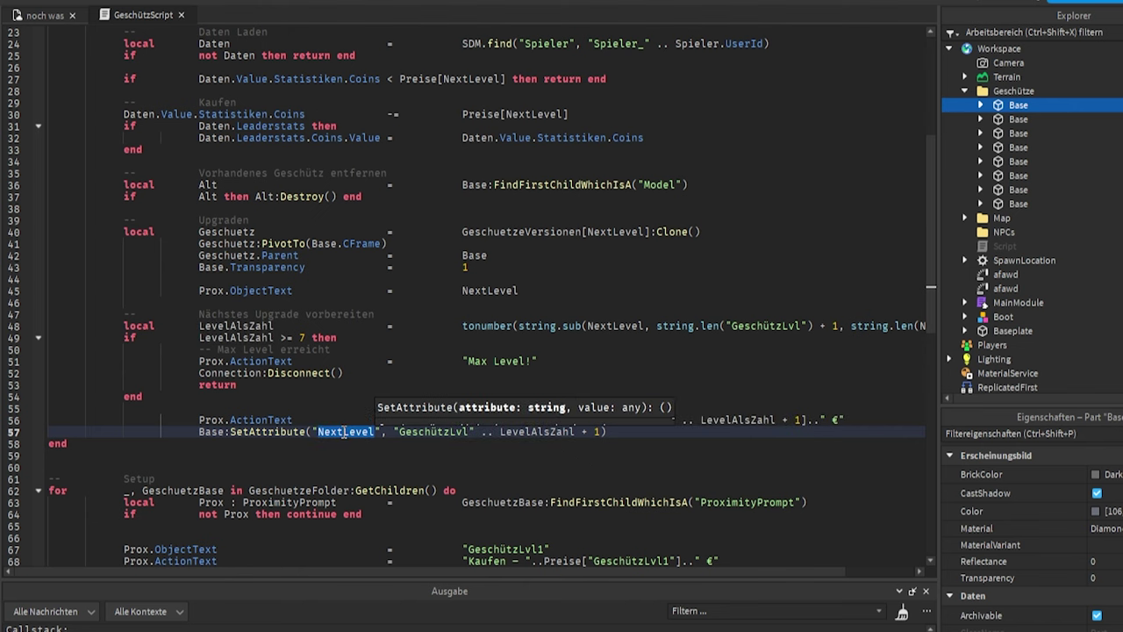
- Trace how Upgrade reads the "NextLevel" attribute with its "GeschützLvl1" fallback, and review the LevelAlsZahl >= 7 check
scroll(343, 431, up, 6)
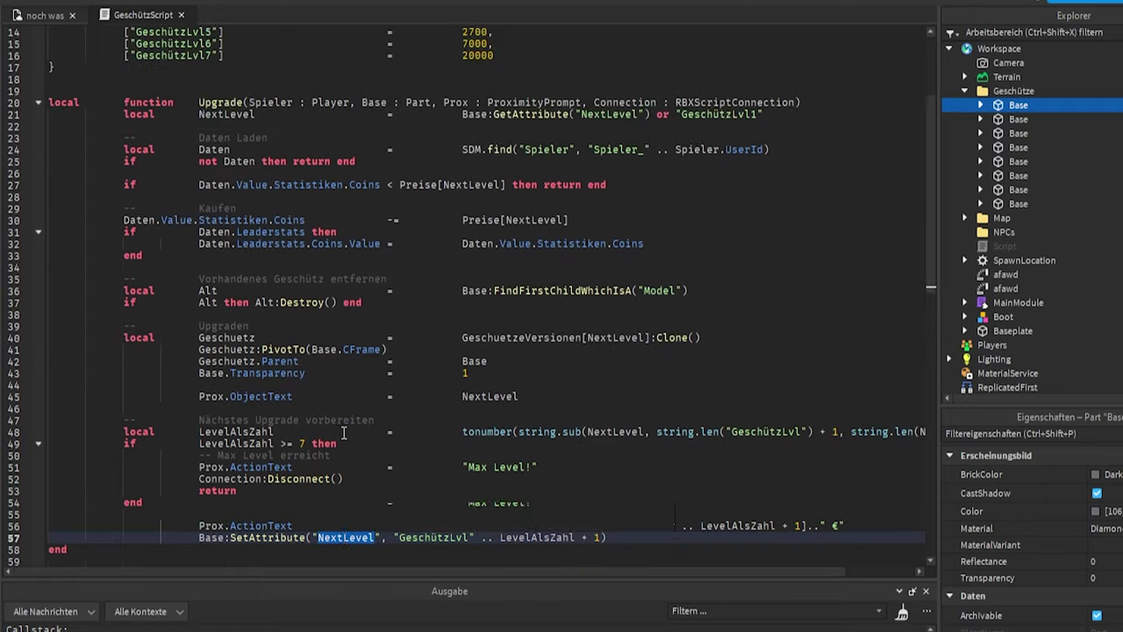
drag(196, 223, 674, 221)
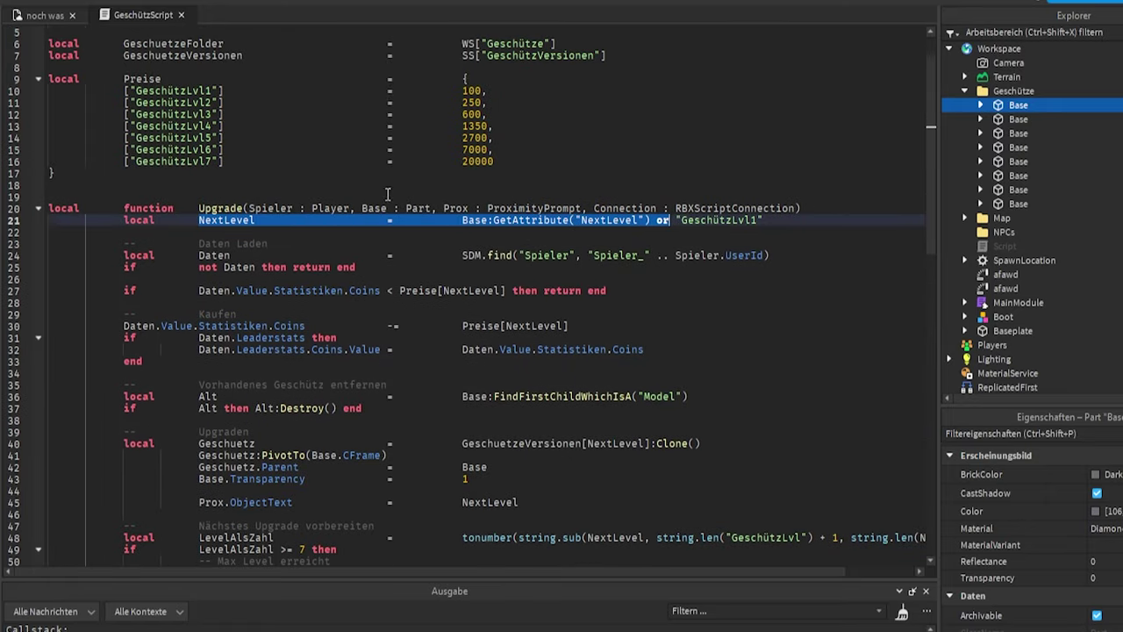
scroll(463, 190, down, 4)
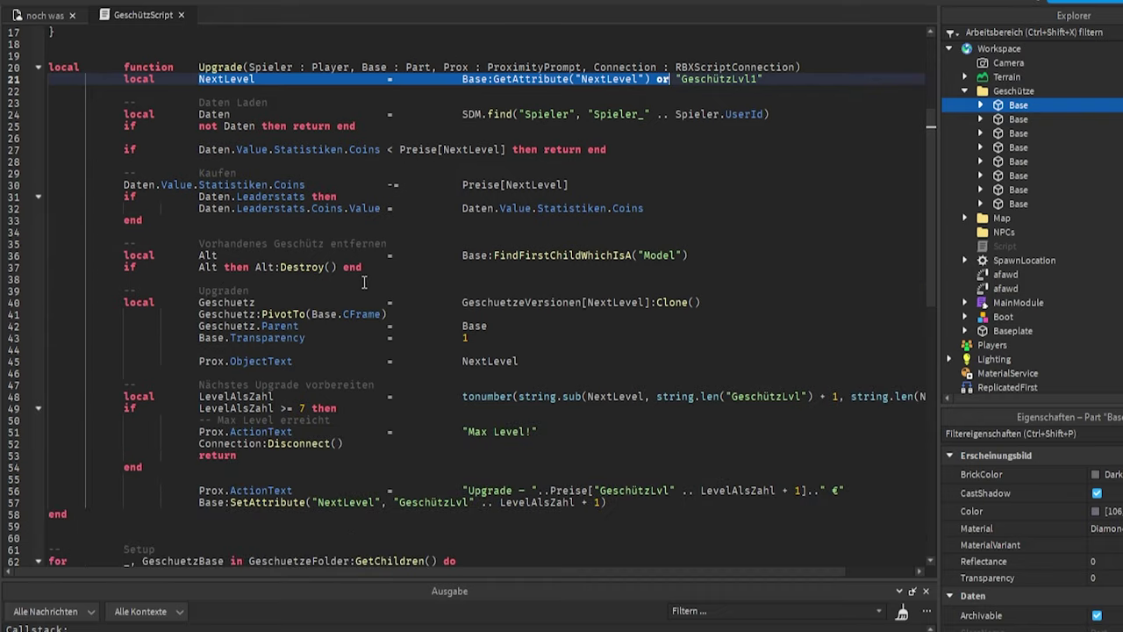
scroll(307, 173, down, 1)
drag(201, 373, 318, 375)
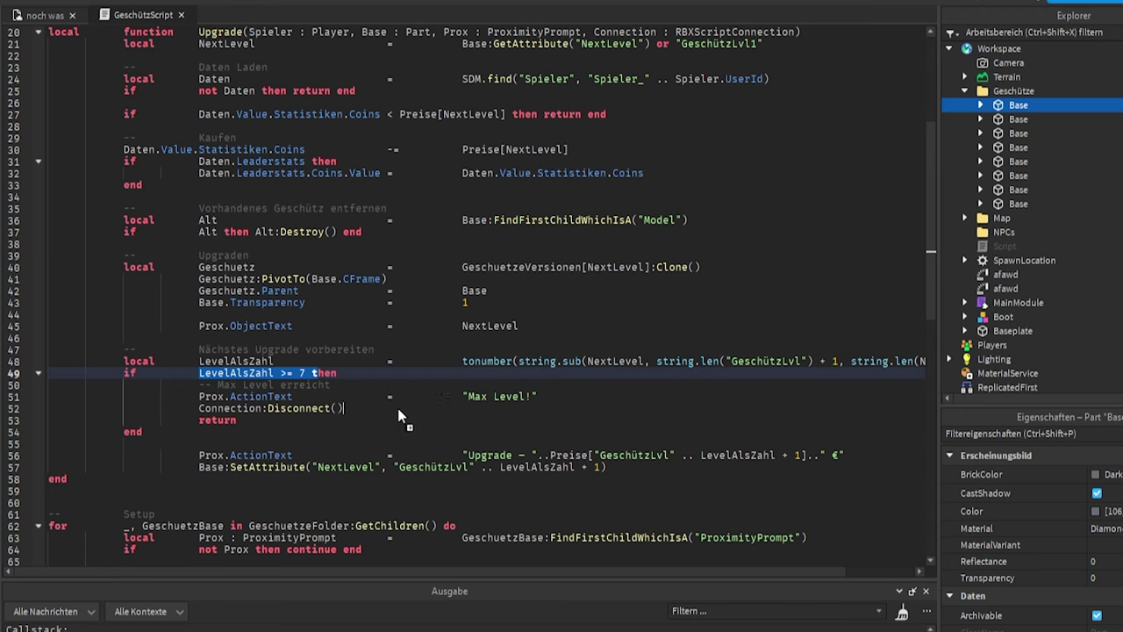
click(249, 373)
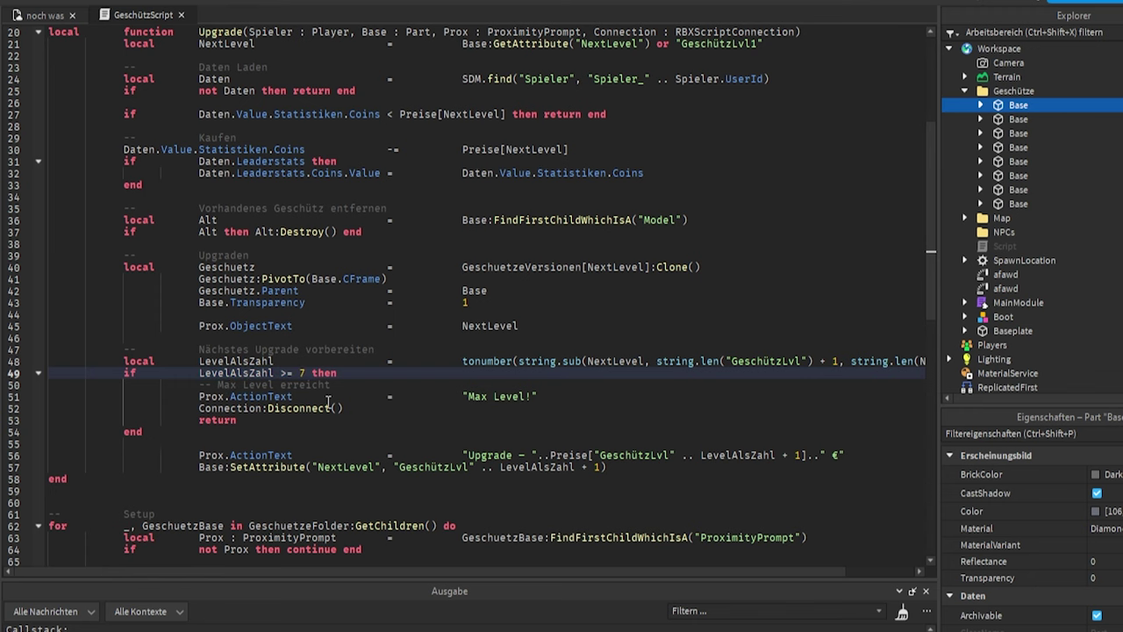
scroll(327, 405, down, 6)
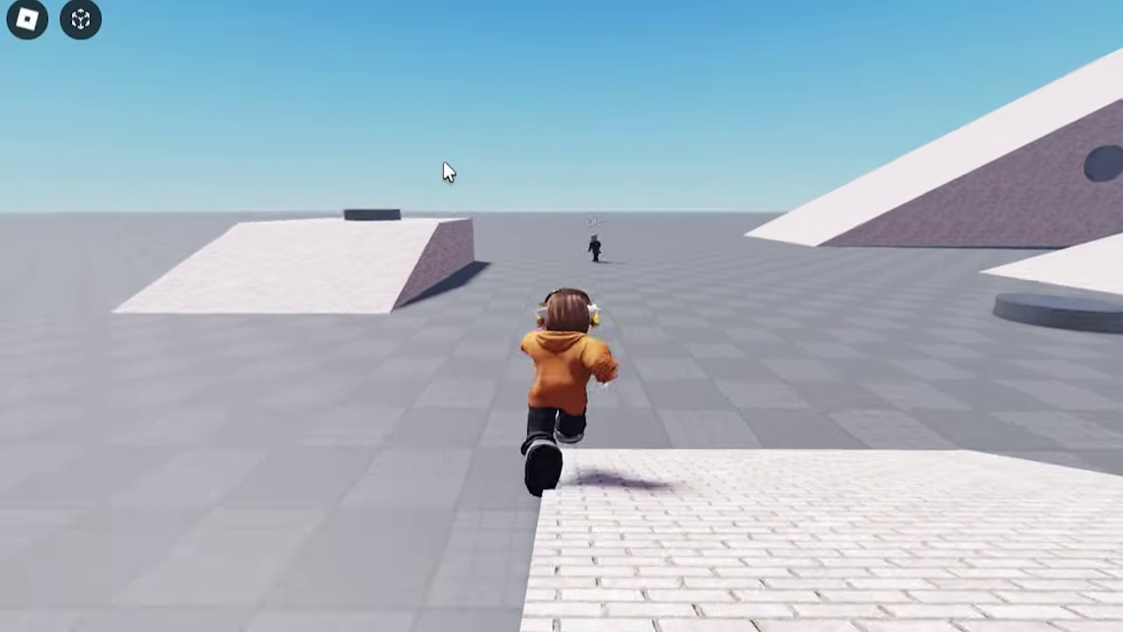
- In the playtest, run to the empty turret base on the ground, buy the turret for 100 € and upgrade it to GeschützLvl3
key(a)
key(space)
right_drag(443, 161, 443, 162)
key(s)
scroll(444, 161, up, 2)
key(w)
key(space)
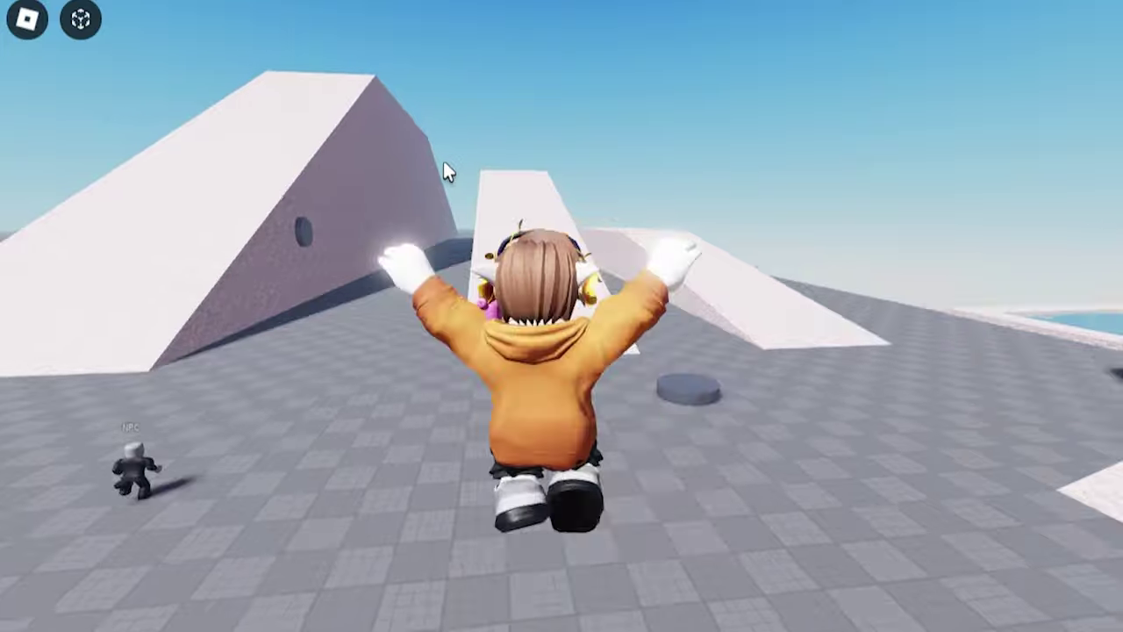
key(d)
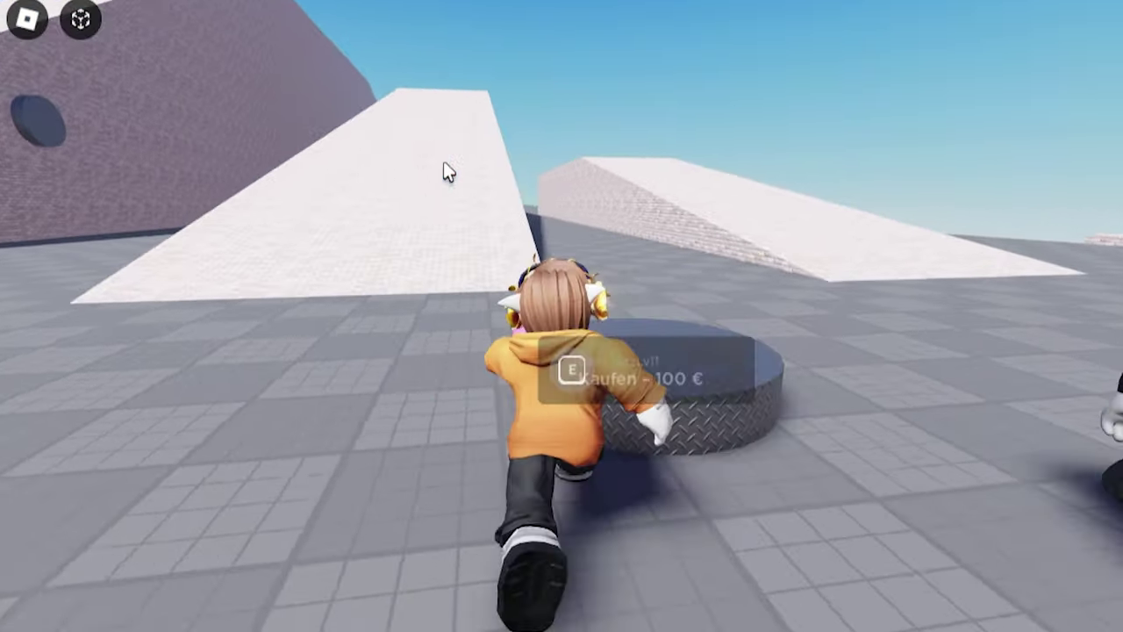
right_drag(444, 161, 443, 161)
key(Right)
key(e)
key(e)
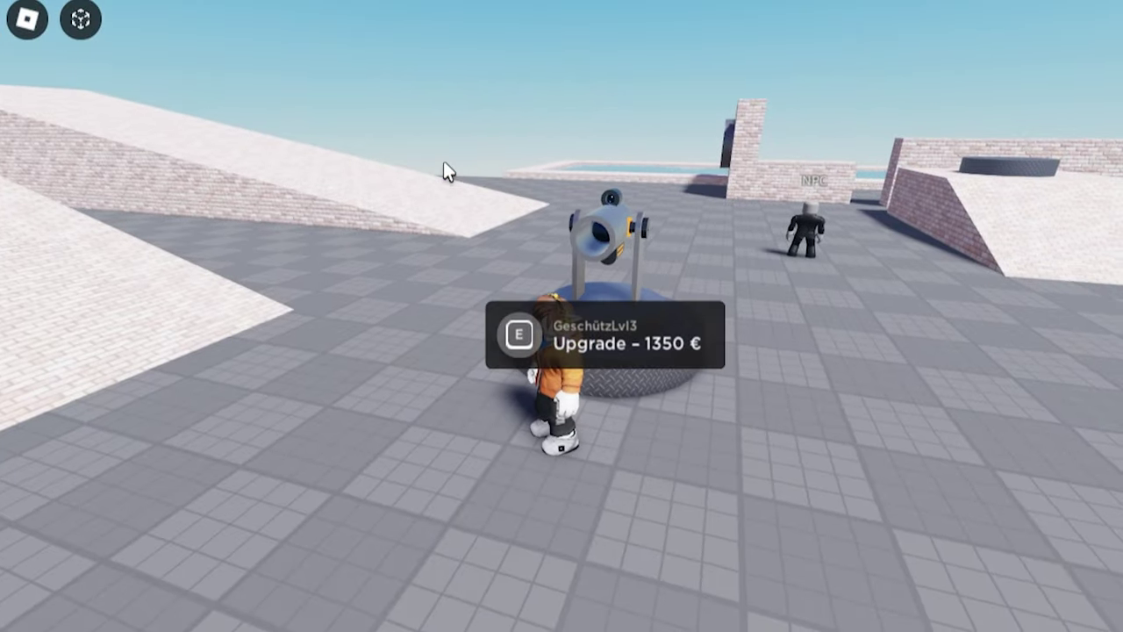
- Walk around the GeschützLvl3 turret and inspect its model and upgrade prompt
key(Right)
key(Right)
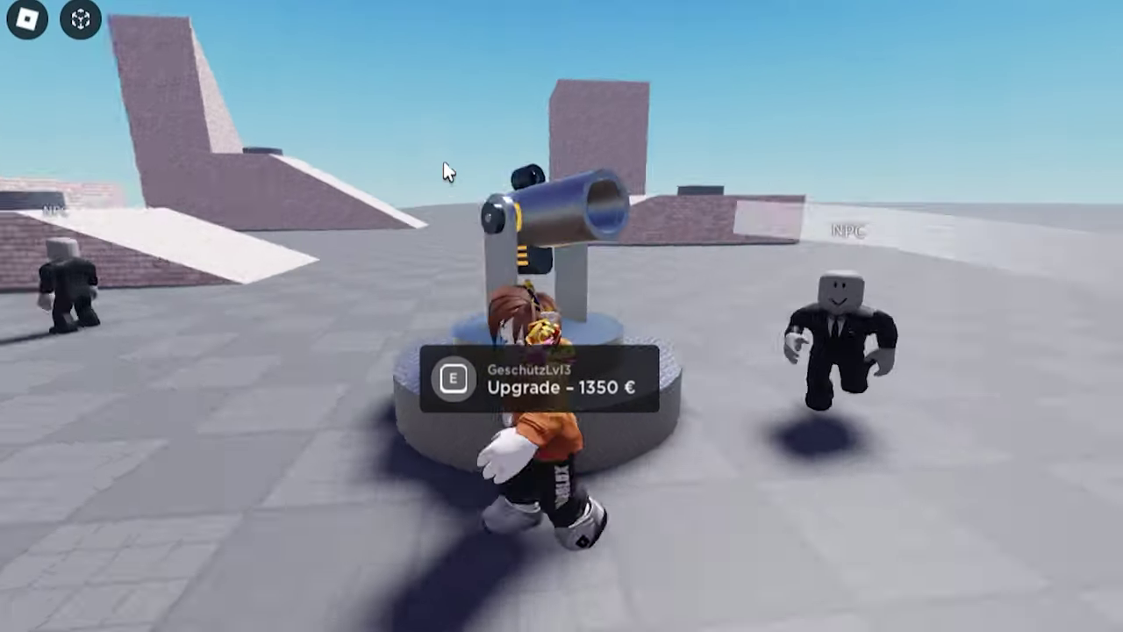
key(s)
right_drag(443, 161, 443, 160)
key(s)
key(w)
key(d)
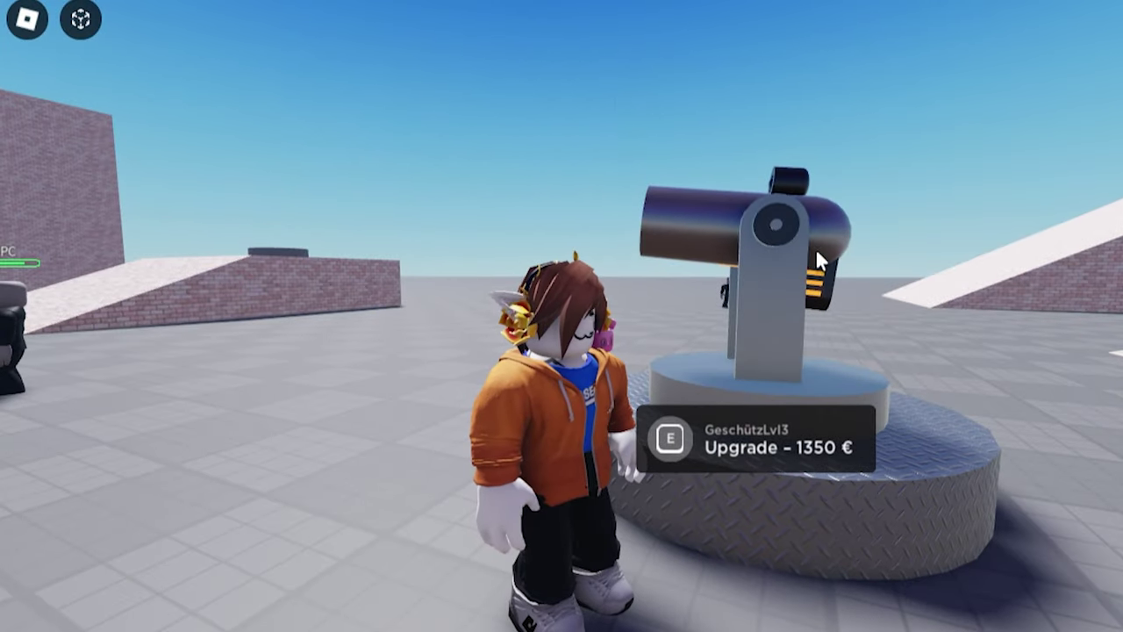
- Upgrade the turret on the ground base to GeschützLvl5
right_drag(743, 219, 742, 219)
key(s)
key(s)
key(w)
key(w)
key(e)
key(e)
key(s)
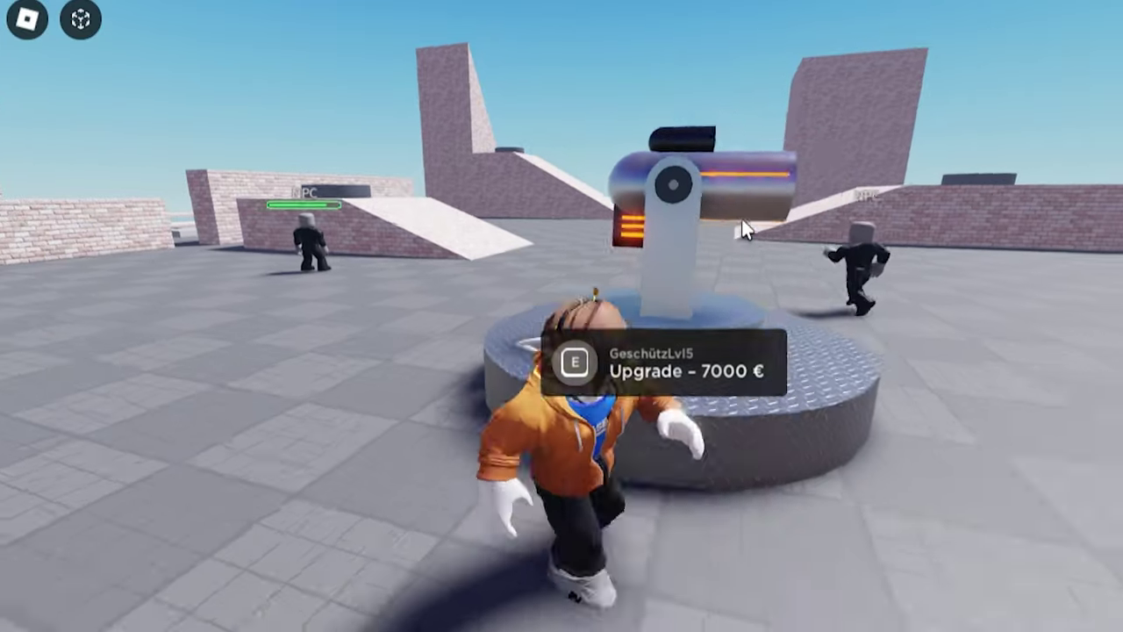
- Display the player leaderboard, and buy a turret on the brick platform's base and upgrade it to GeschützLvl2
key(w)
key(w)
right_drag(742, 219, 743, 220)
key(Tab)
key(Tab)
key(Tab)
key(e)
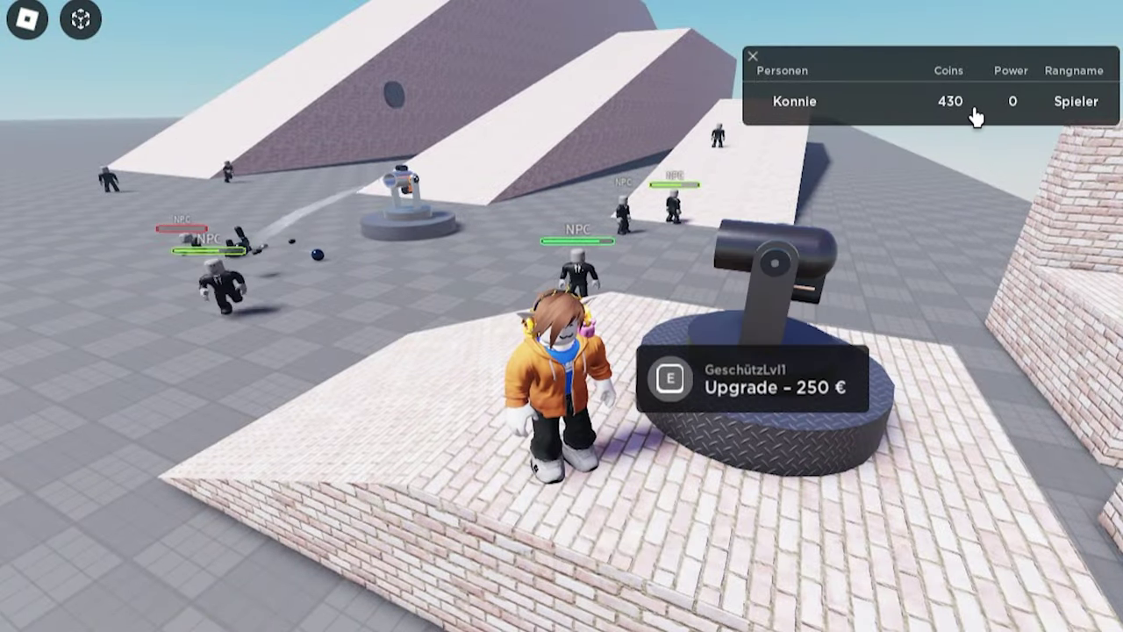
key(e)
key(Left)
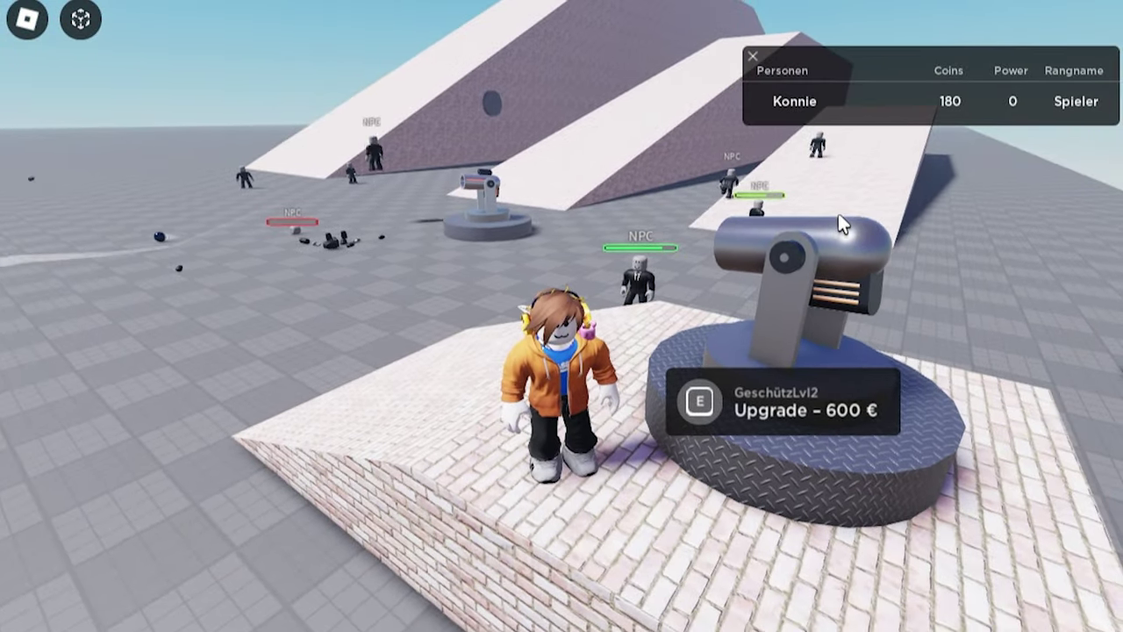
- Run across the ground among the NPCs and watch the Coins value on the leaderboard while the turrets fire
scroll(838, 213, up, 2)
key(w)
key(a)
right_drag(592, 213, 592, 213)
key(w)
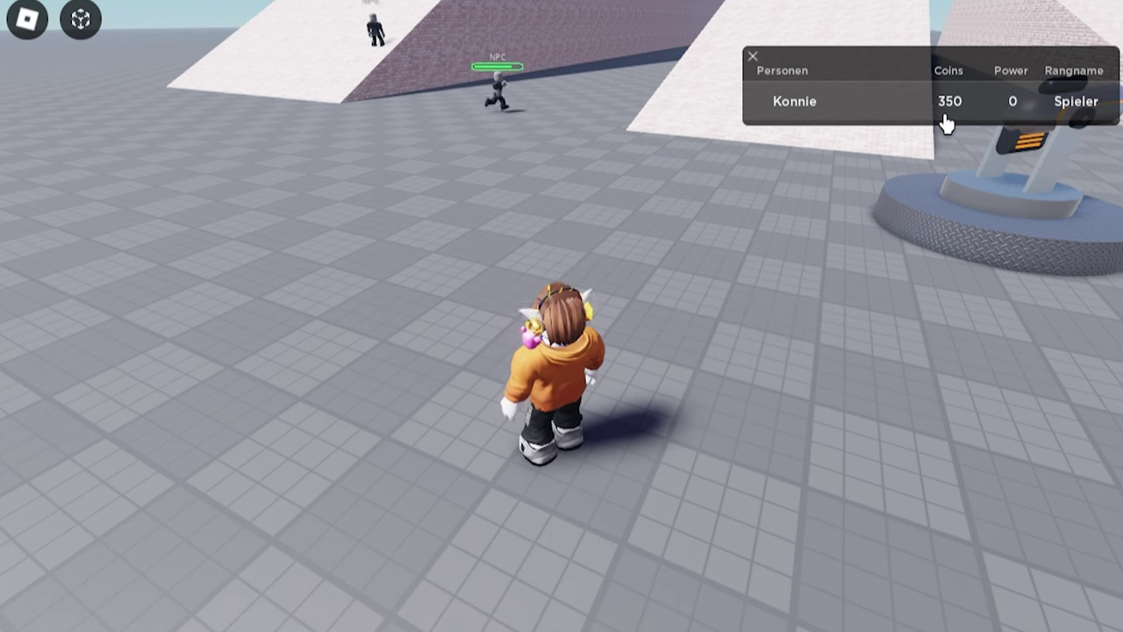
key(space)
key(a)
right_drag(859, 192, 860, 192)
key(w)
key(space)
key(a)
key(s)
key(w)
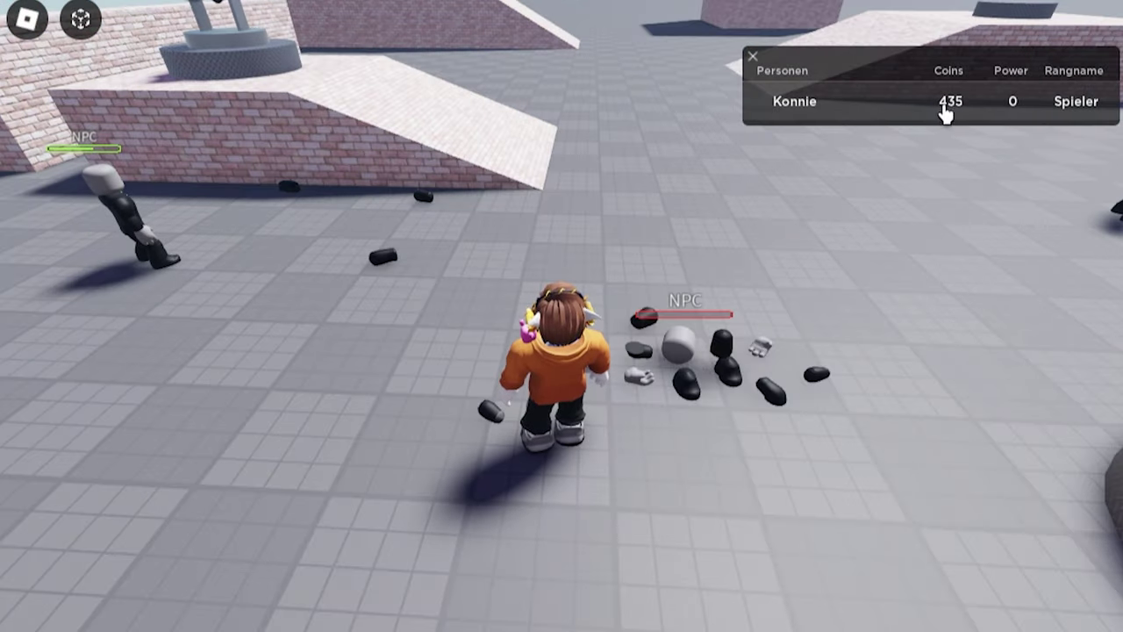
right_drag(463, 228, 464, 228)
key(w)
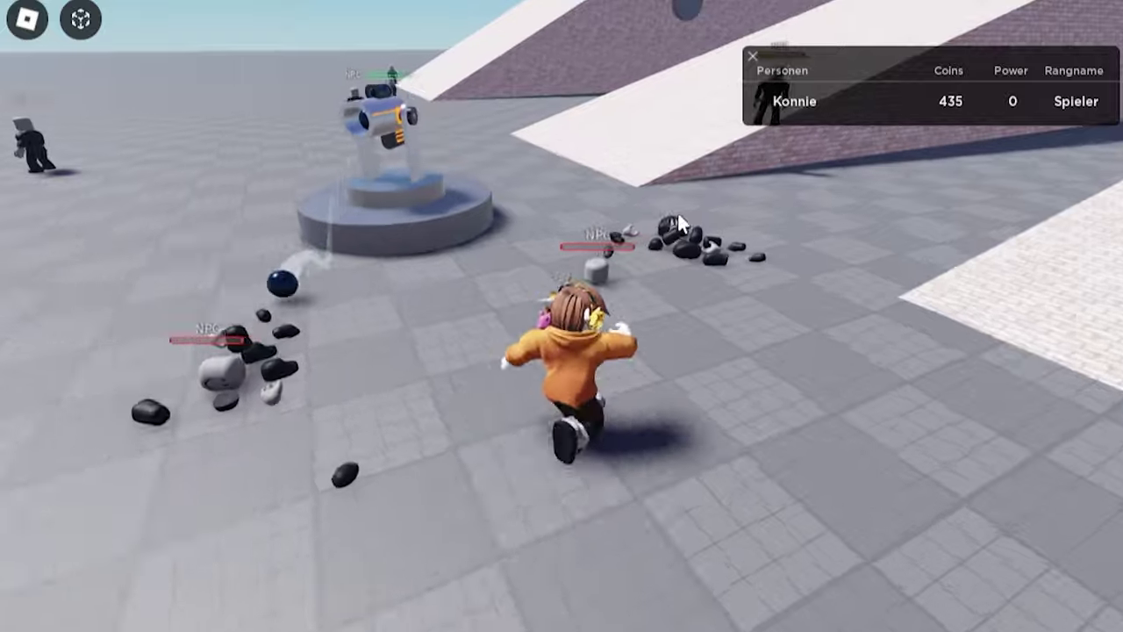
- Climb onto another brick platform, buy a turret on its base and upgrade it once
right_drag(678, 210, 672, 219)
key(s)
key(space)
key(a)
key(w)
key(space)
key(e)
key(e)
key(s)
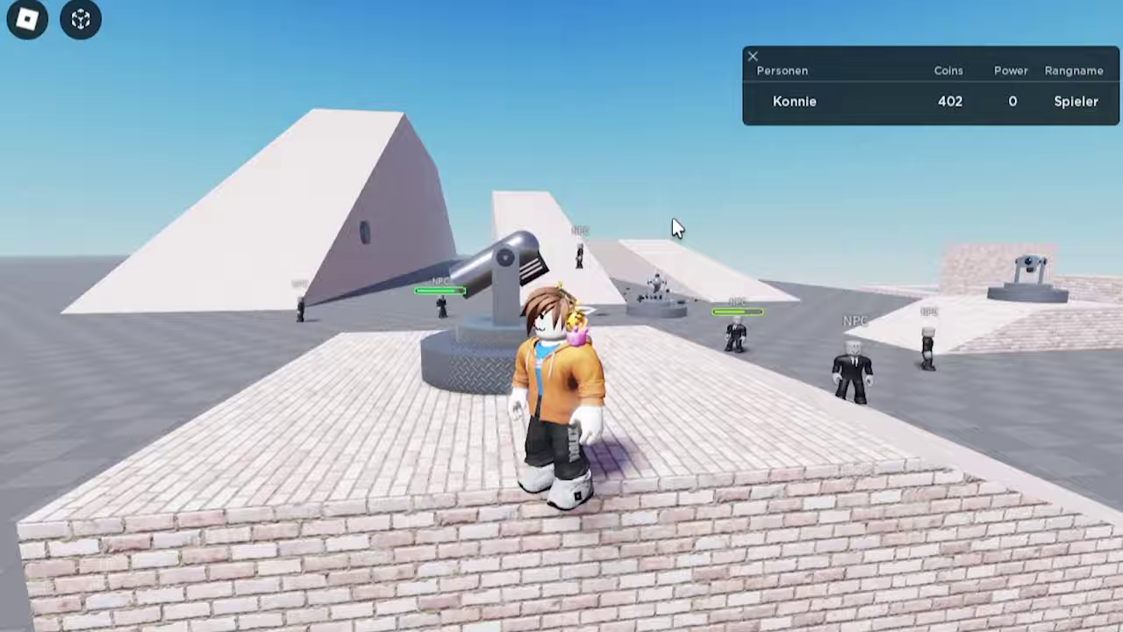
key(w)
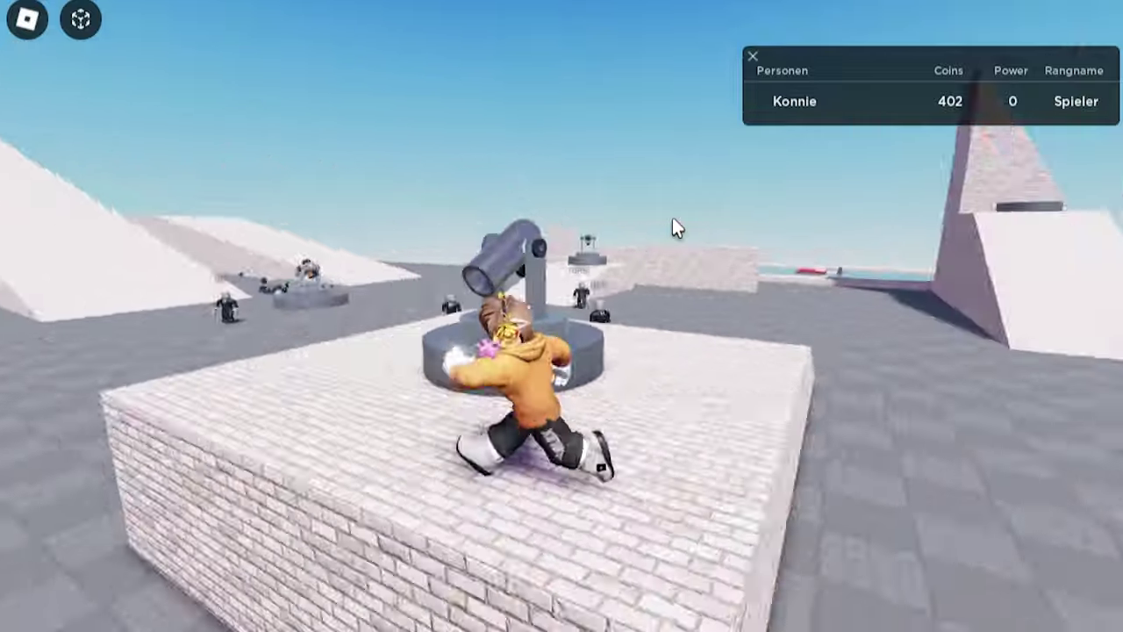